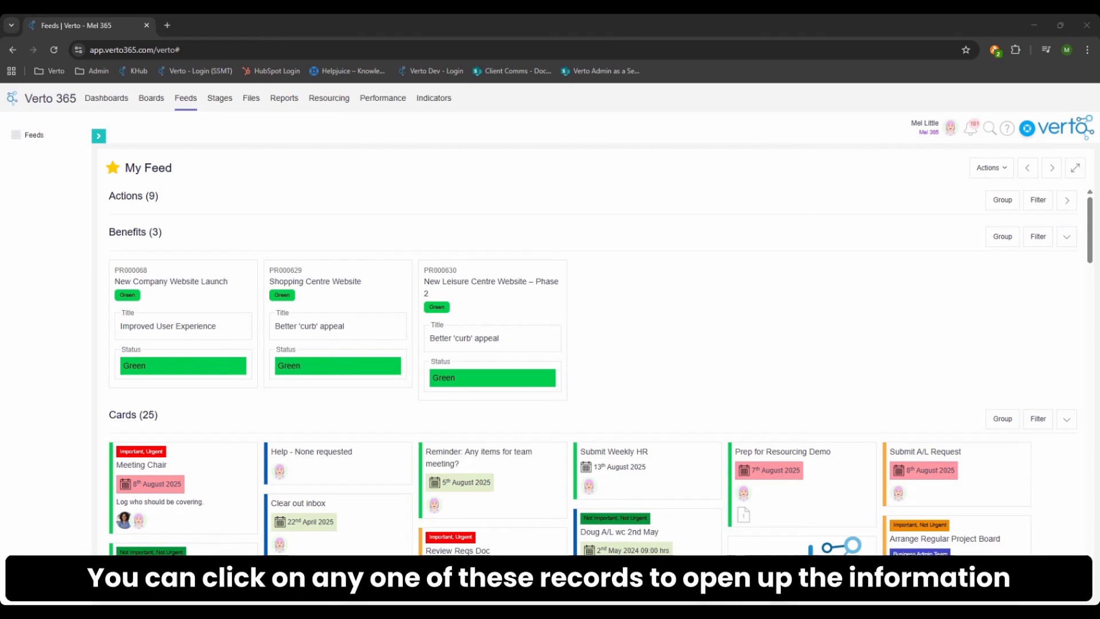
# - View the details of the Improved User Experience benefit and the Meeting Chair card, closing each record again
pyautogui.click(217, 304)
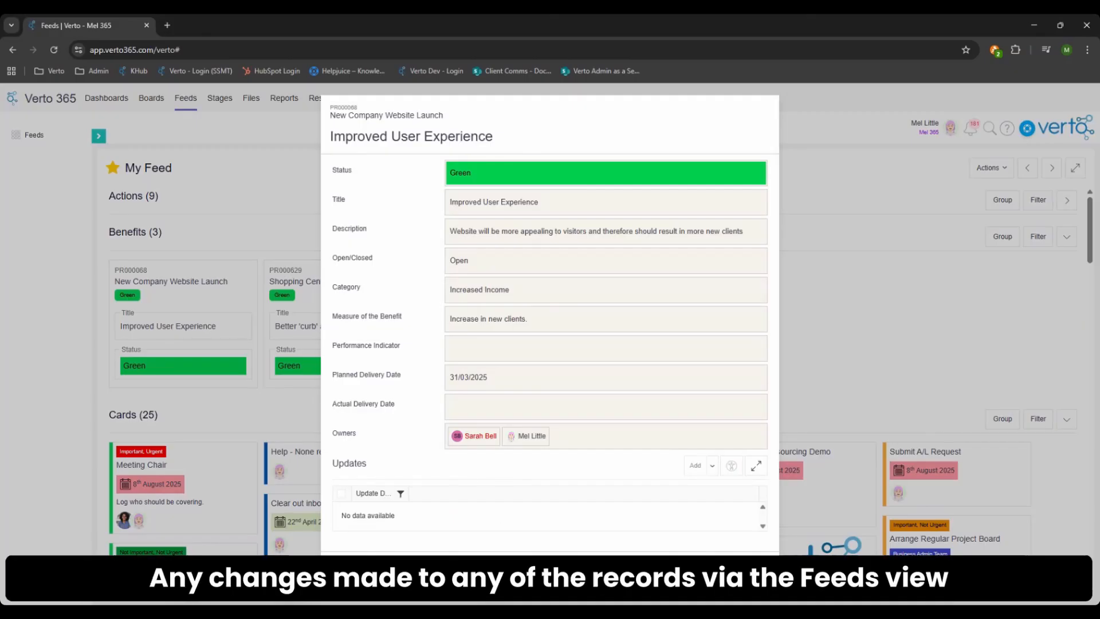
pyautogui.press('Escape')
pyautogui.click(219, 485)
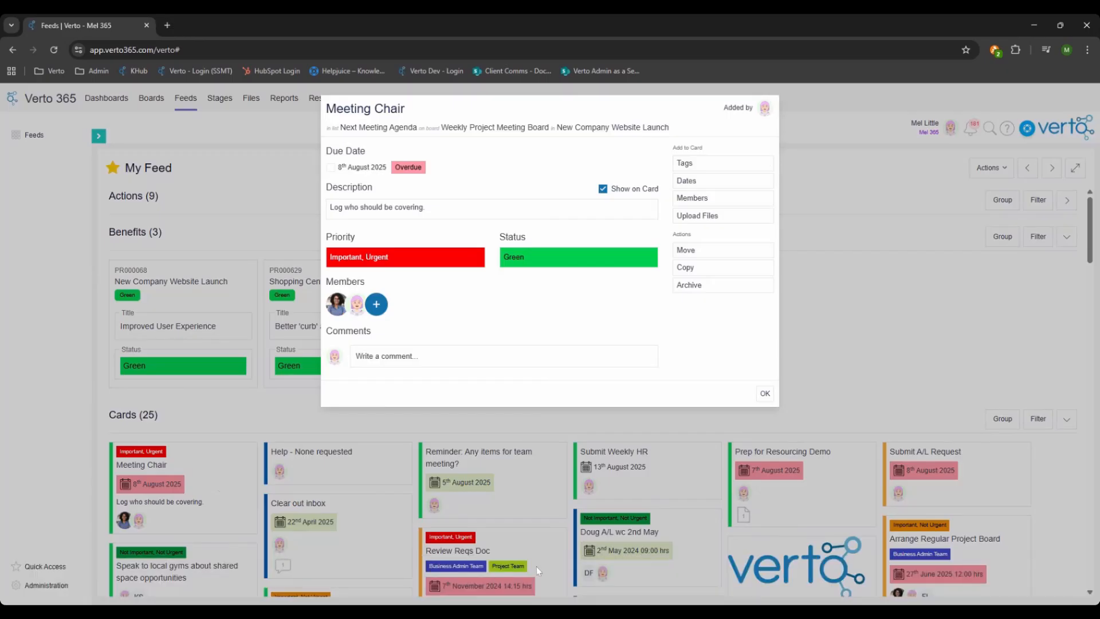
pyautogui.click(765, 393)
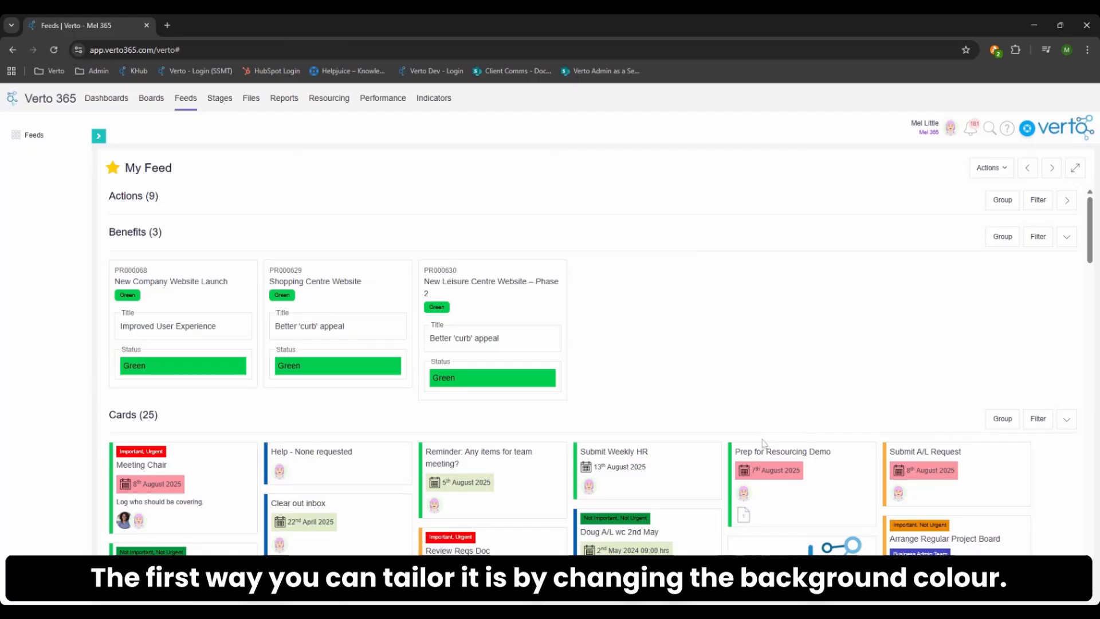
# - Change the background colour of My Feed to pale cyan
pyautogui.click(991, 168)
pyautogui.click(991, 198)
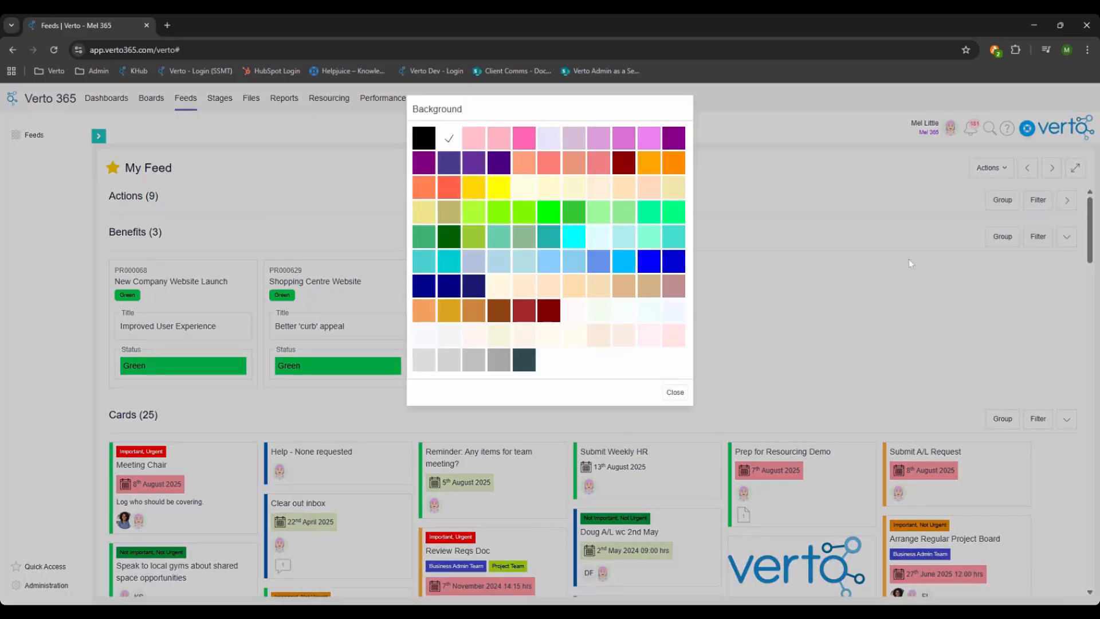
pyautogui.click(597, 243)
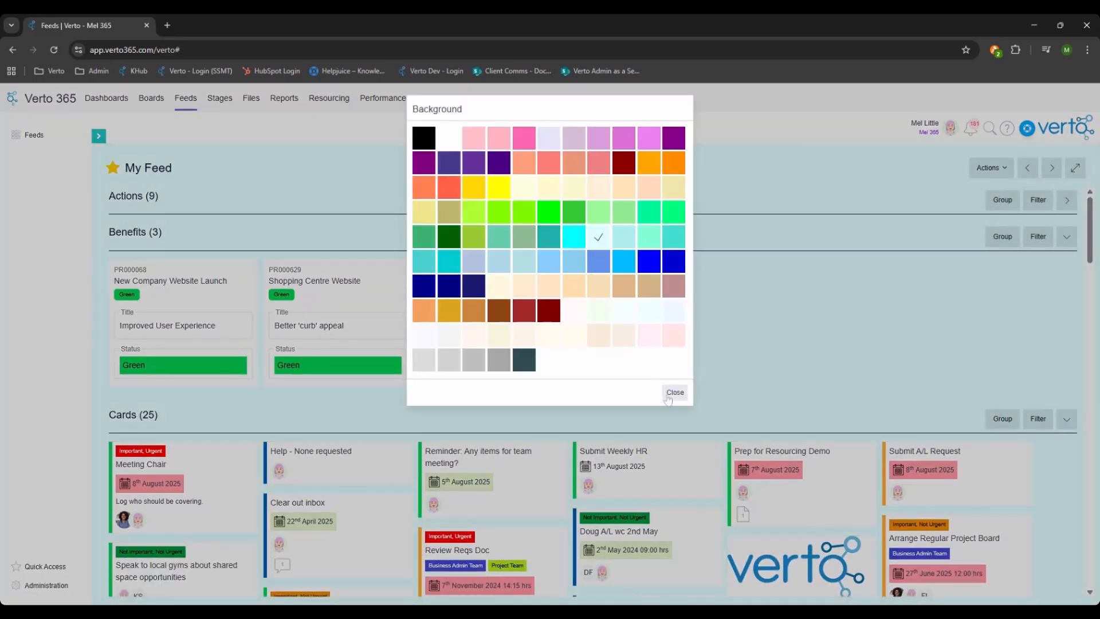
pyautogui.click(668, 394)
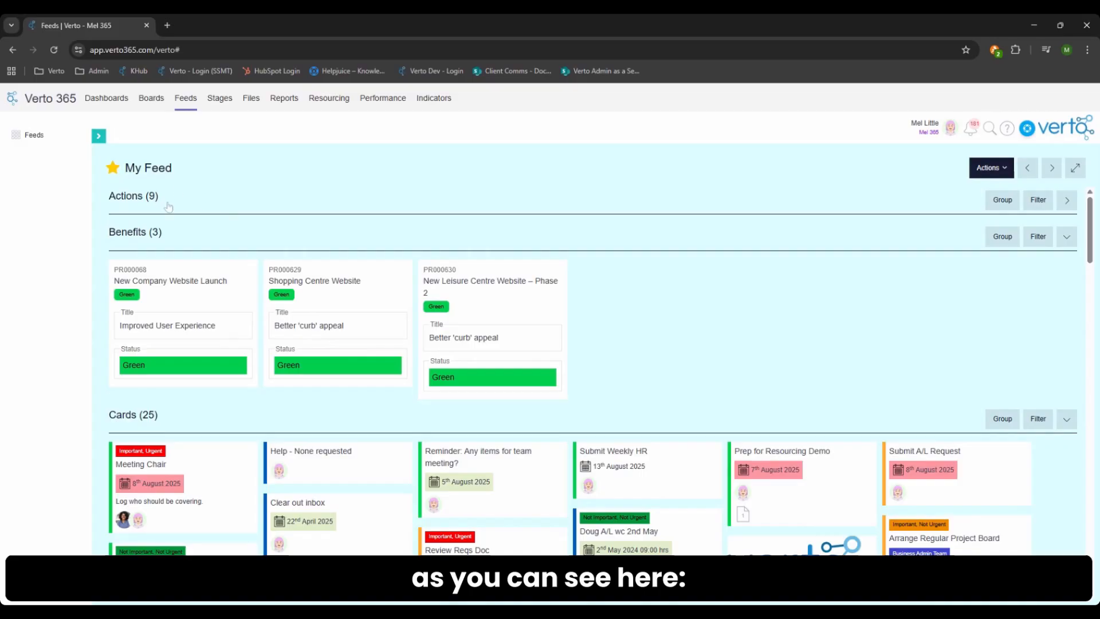
# - Switch the sort method for the feed's record sections to Custom
pyautogui.scroll(-6, 634, 402)
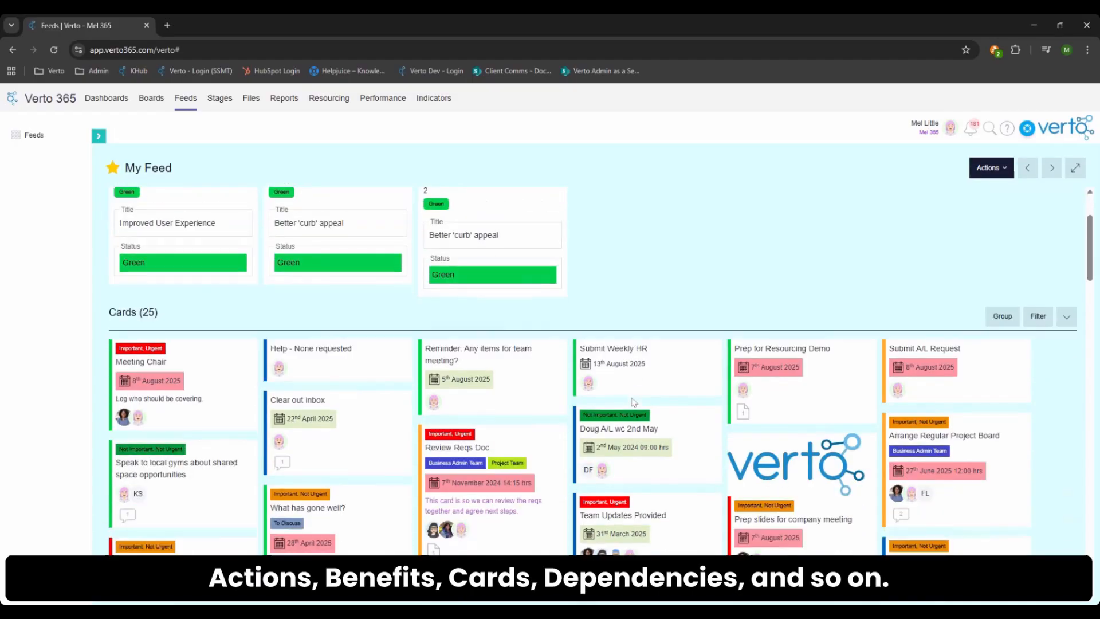
pyautogui.scroll(-4, 634, 402)
pyautogui.scroll(8, 633, 401)
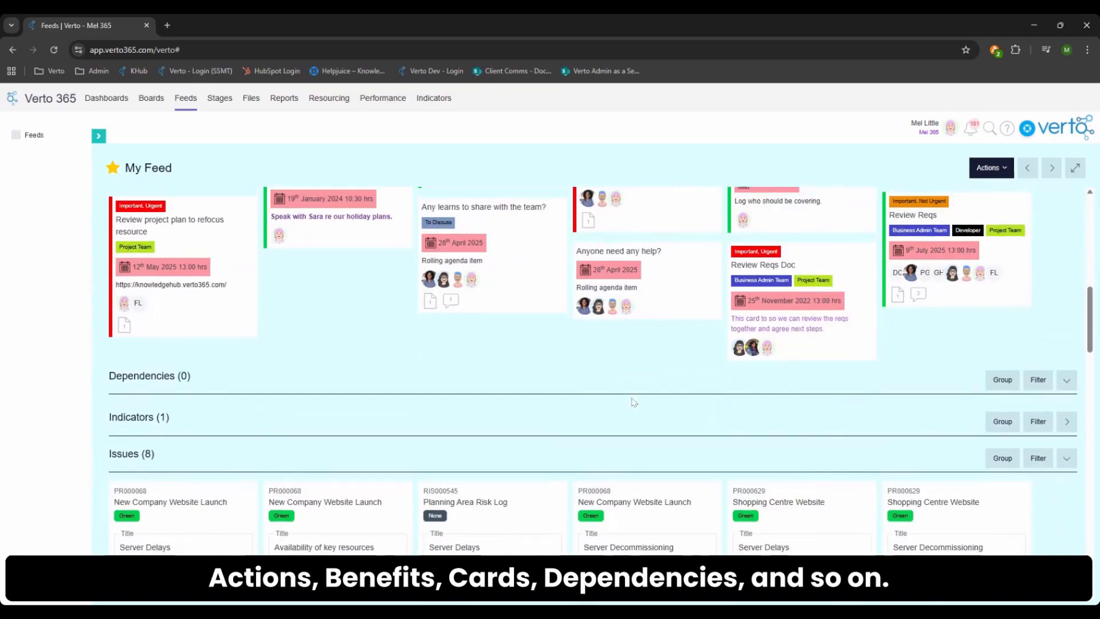
pyautogui.scroll(2, 634, 402)
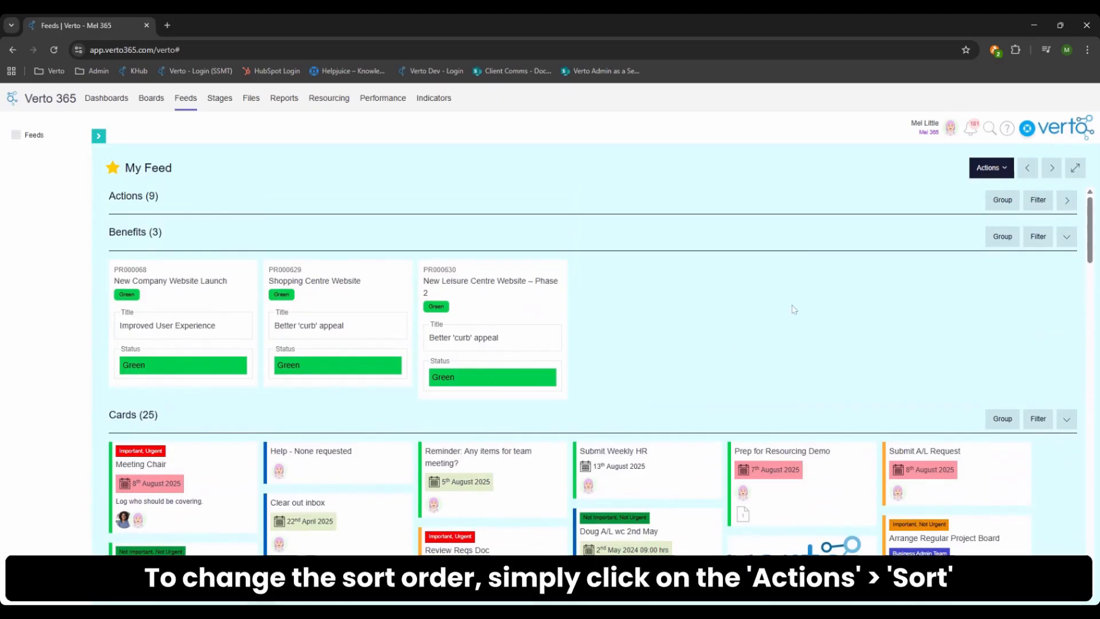
pyautogui.click(983, 171)
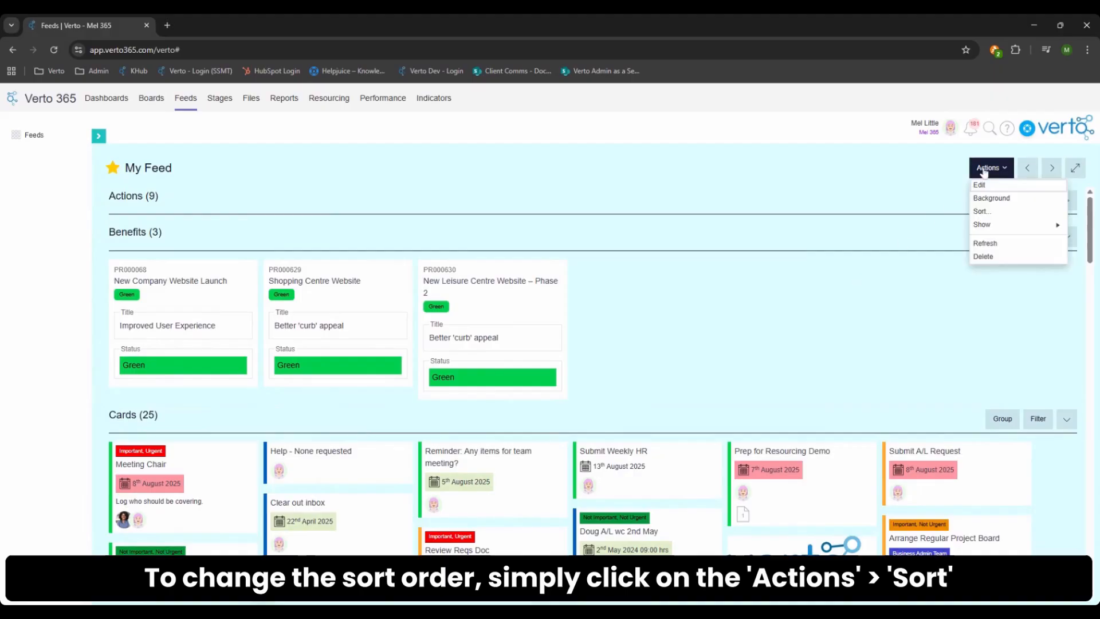
pyautogui.click(1000, 211)
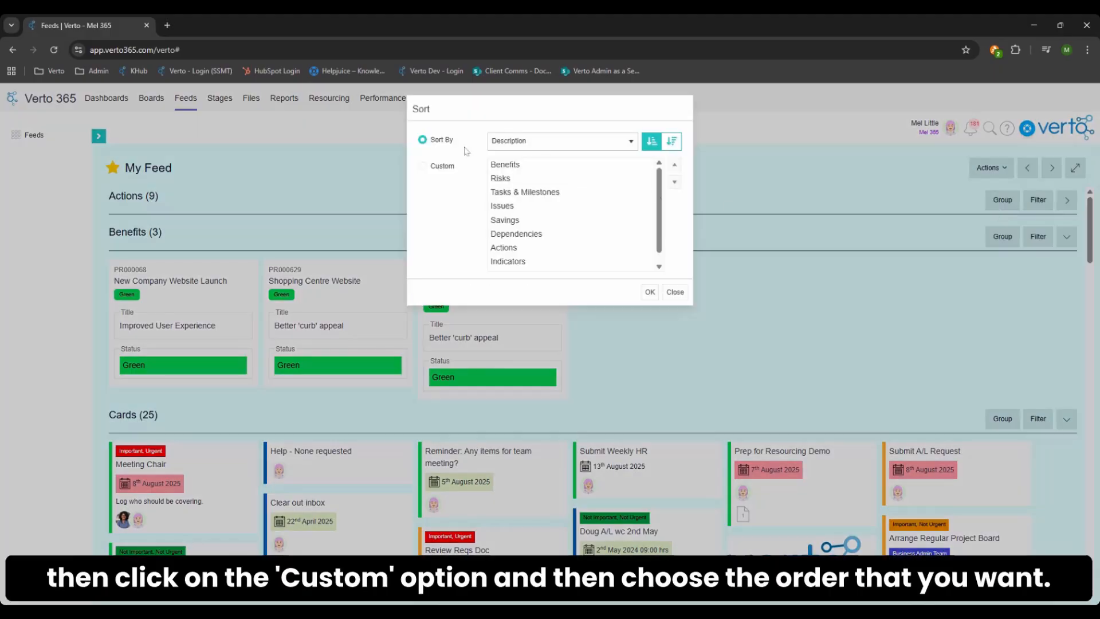
pyautogui.click(424, 169)
pyautogui.scroll(-1, 544, 242)
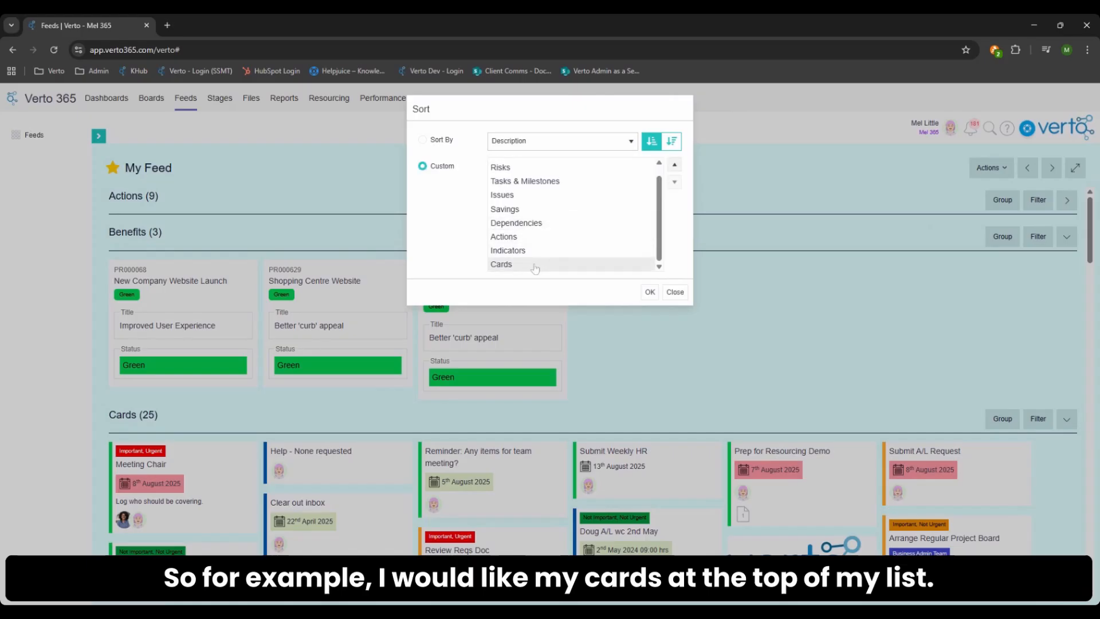
# - Move Cards to the first place in the custom sort order and apply it to the feed
pyautogui.click(536, 264)
pyautogui.click(678, 166)
pyautogui.click(678, 166)
pyautogui.click(678, 165)
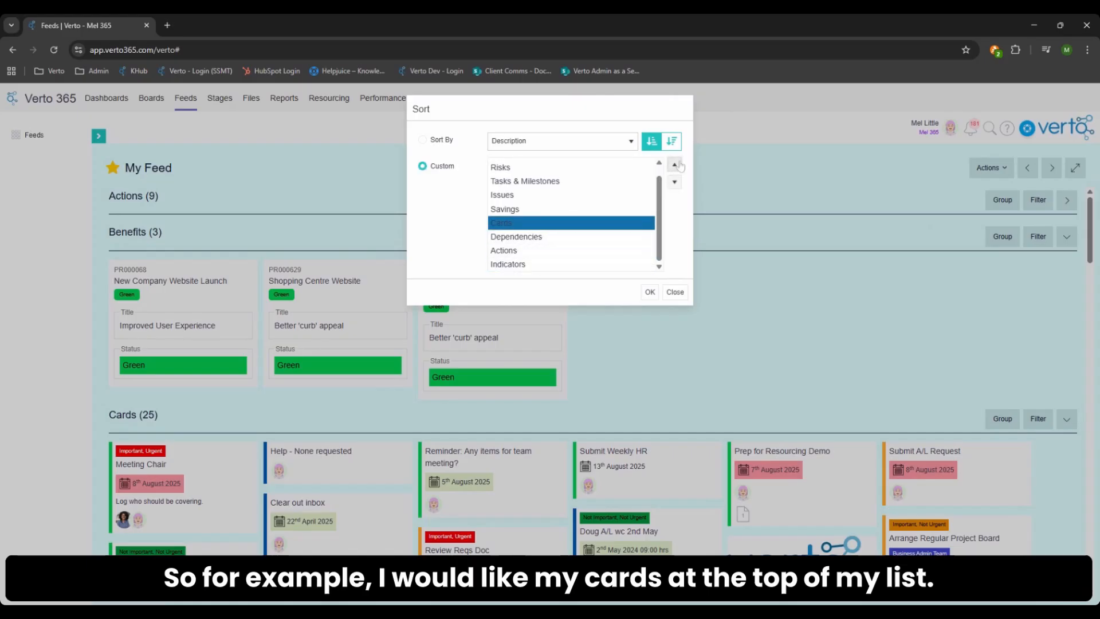
pyautogui.click(679, 166)
pyautogui.click(678, 166)
pyautogui.click(679, 166)
pyautogui.click(678, 165)
pyautogui.click(679, 165)
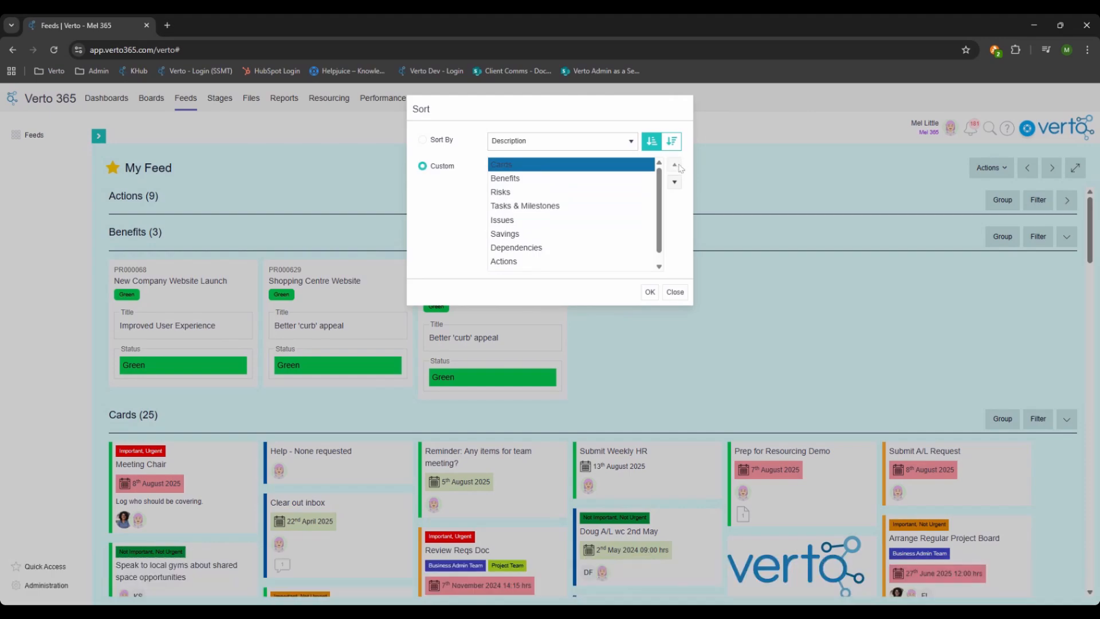
pyautogui.click(650, 292)
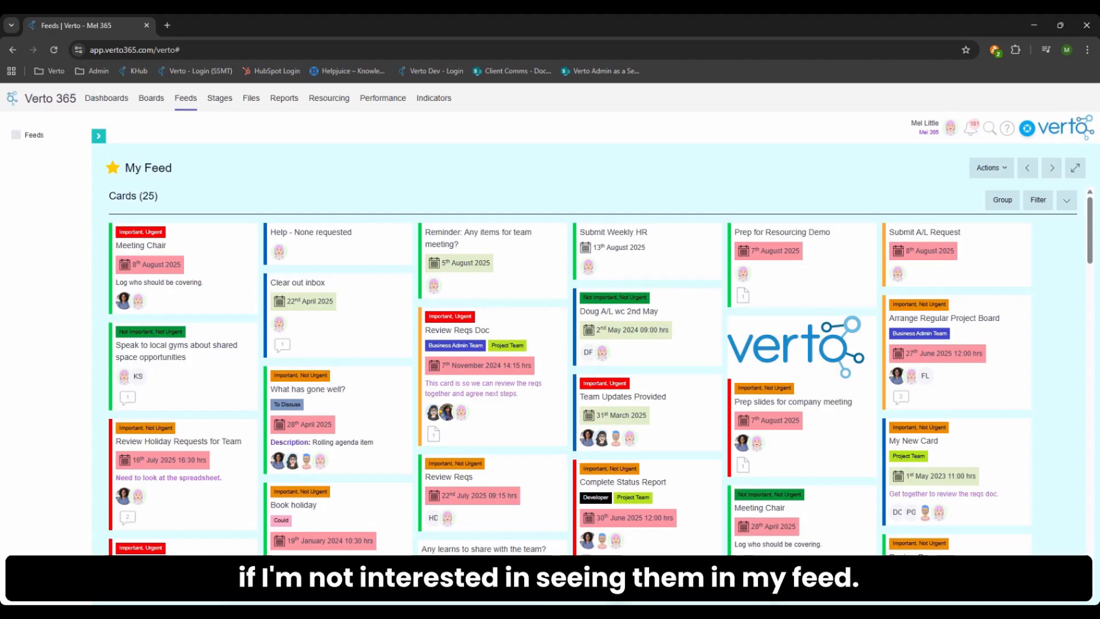
# - Hide the Savings section from the feed and apply the selection
pyautogui.click(980, 168)
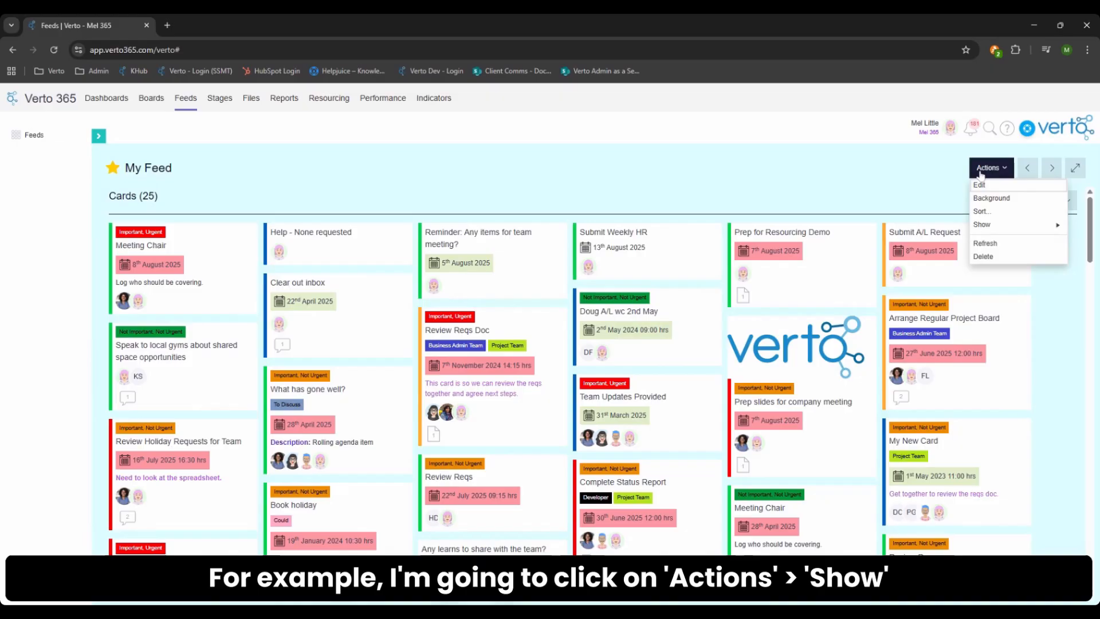
pyautogui.click(982, 224)
pyautogui.click(880, 349)
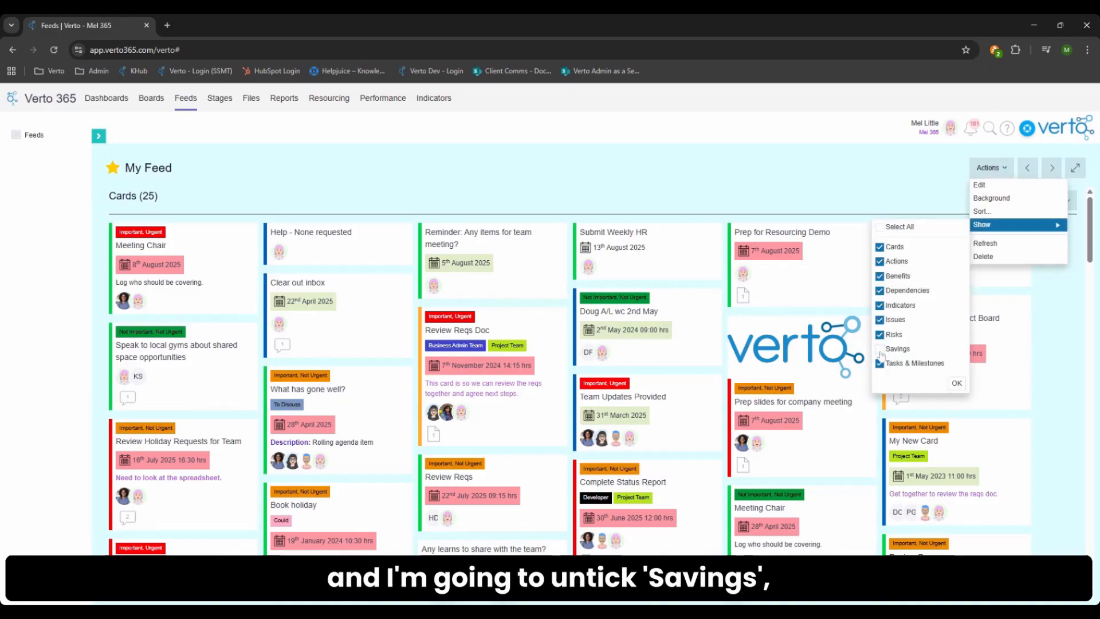
pyautogui.click(956, 385)
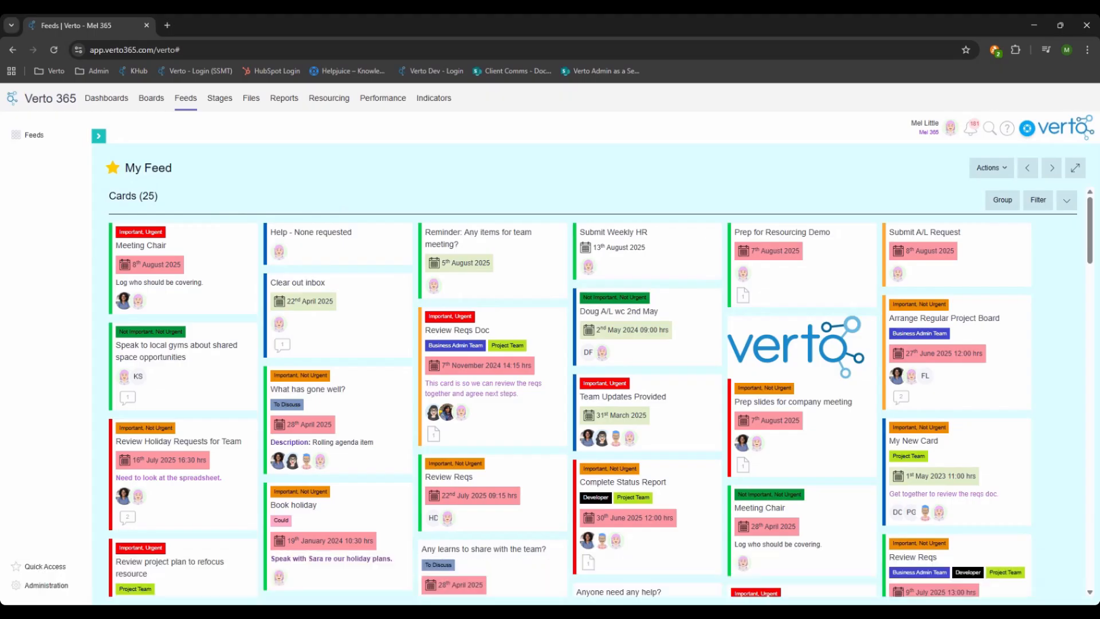
# - Filter the Cards section by status so that only Red, Amber and Green cards are shown
pyautogui.click(1040, 201)
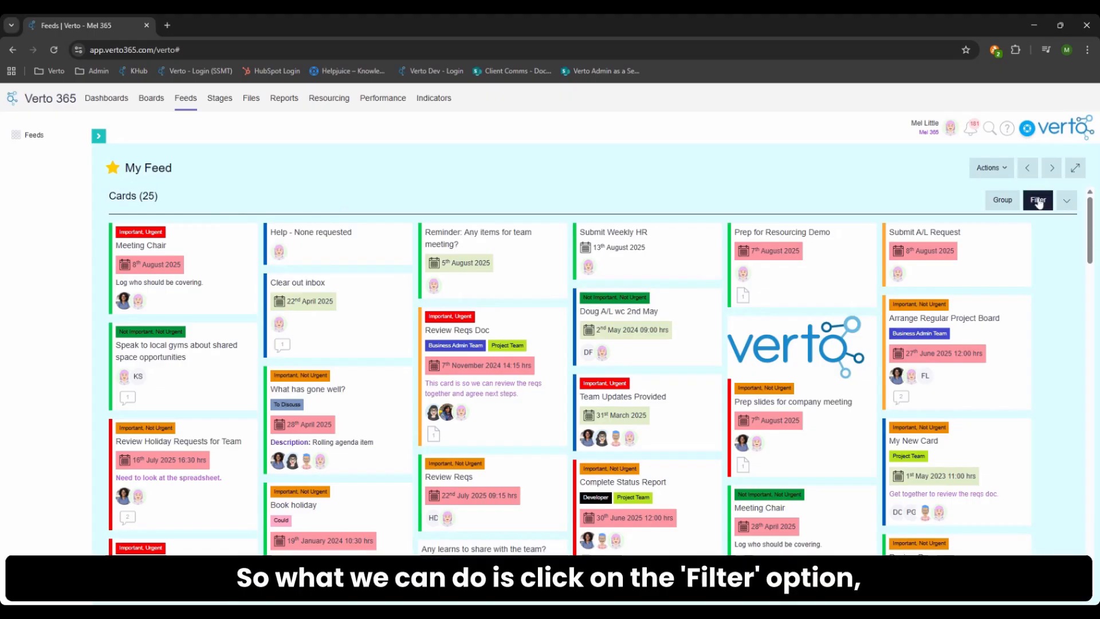
pyautogui.click(507, 258)
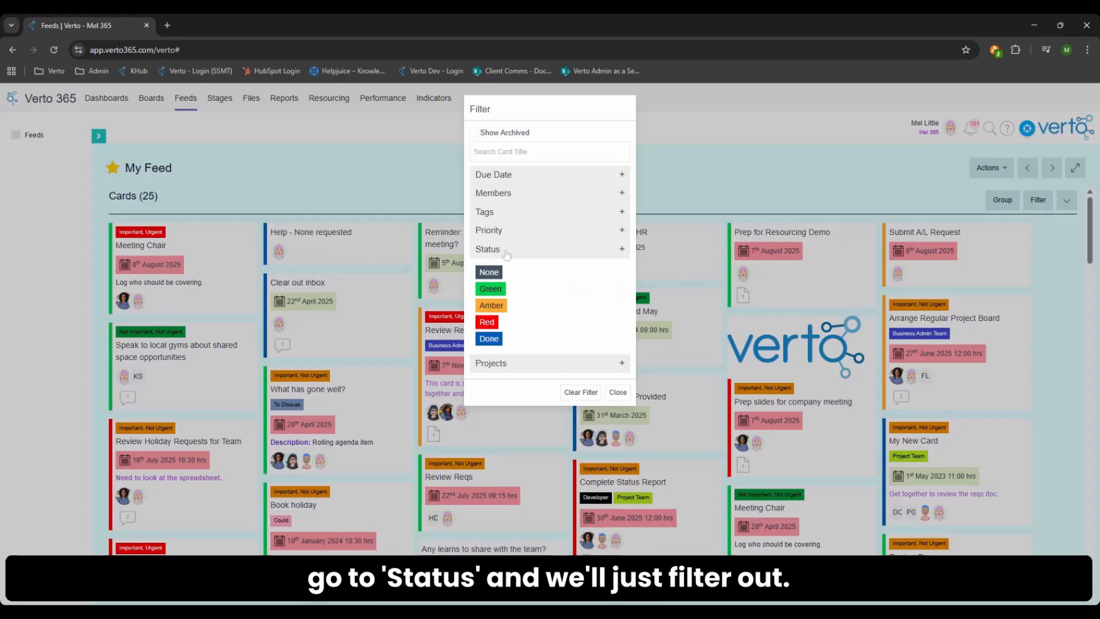
pyautogui.click(504, 326)
pyautogui.click(501, 307)
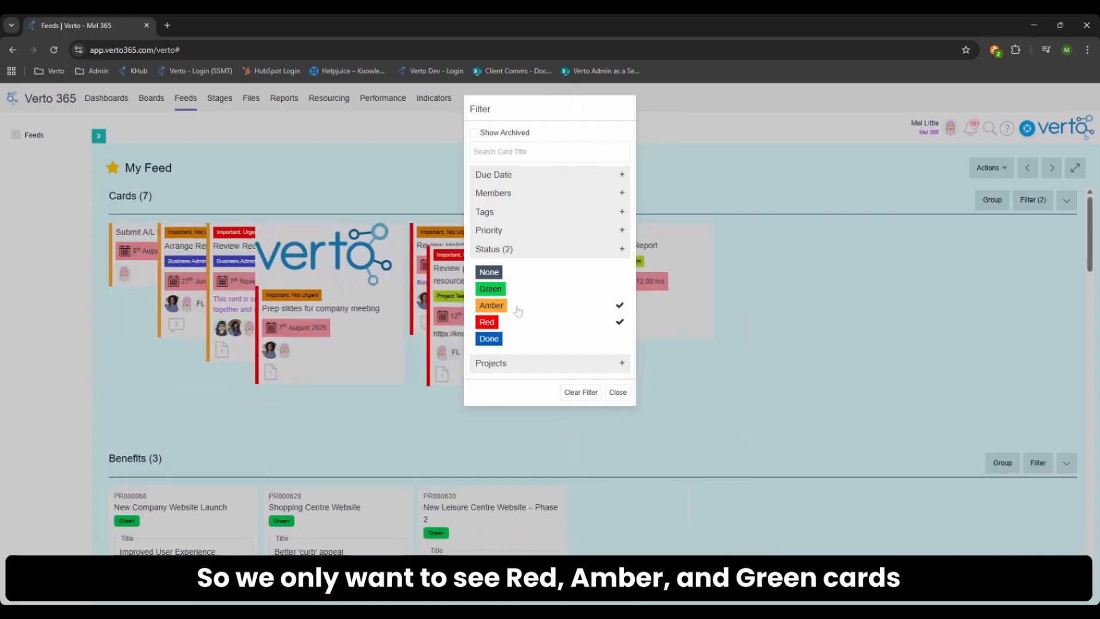
pyautogui.click(515, 290)
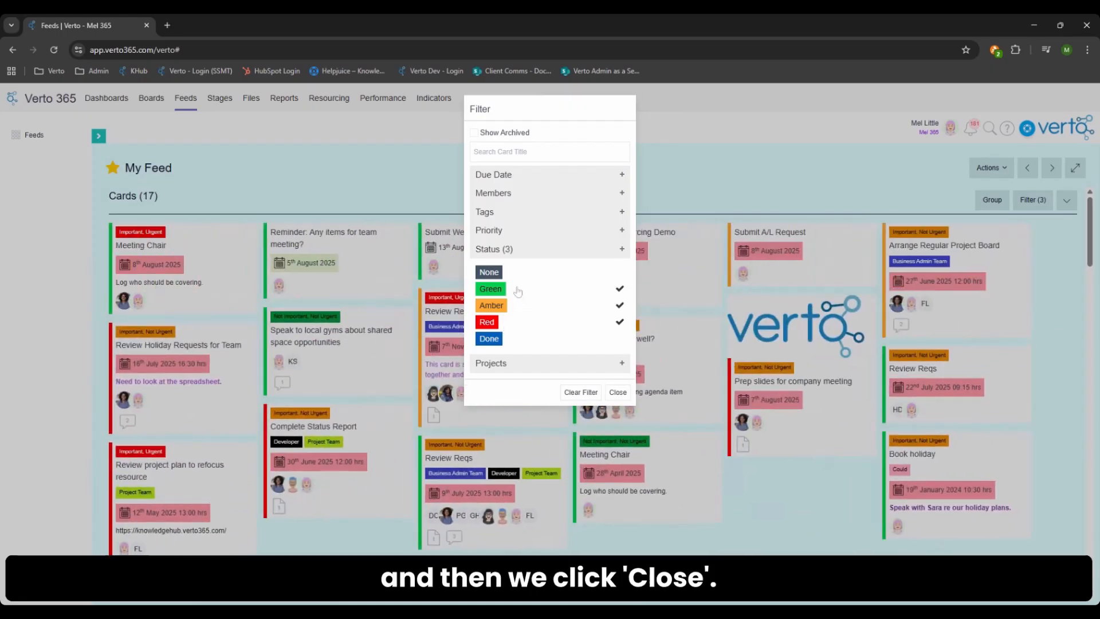
pyautogui.click(618, 392)
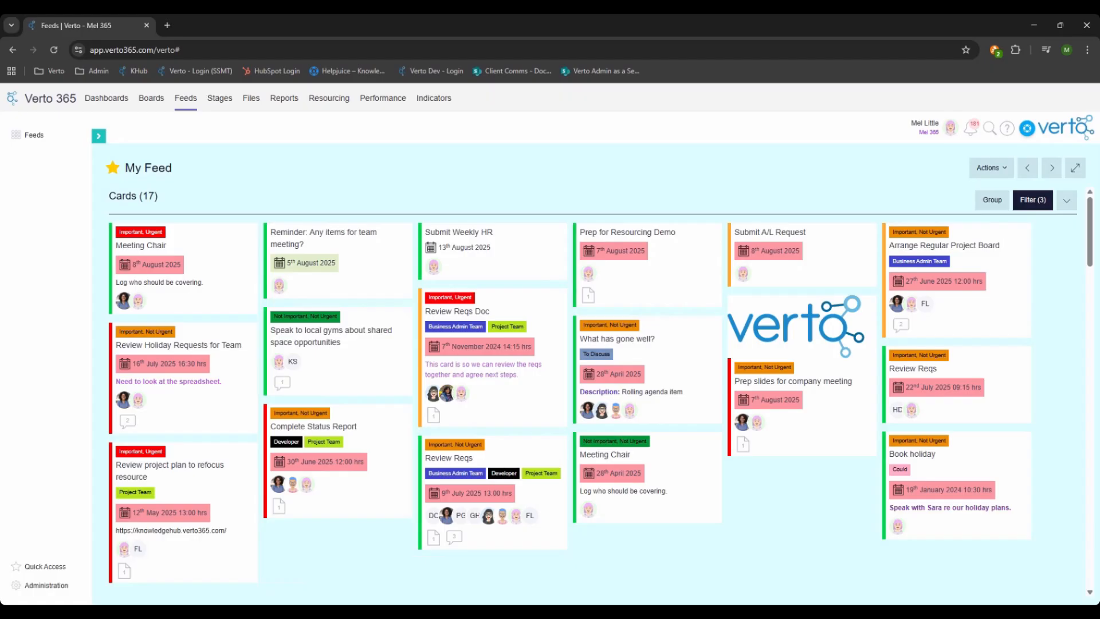
# - Group the records in the Risks section by Category
pyautogui.scroll(-5, 1069, 342)
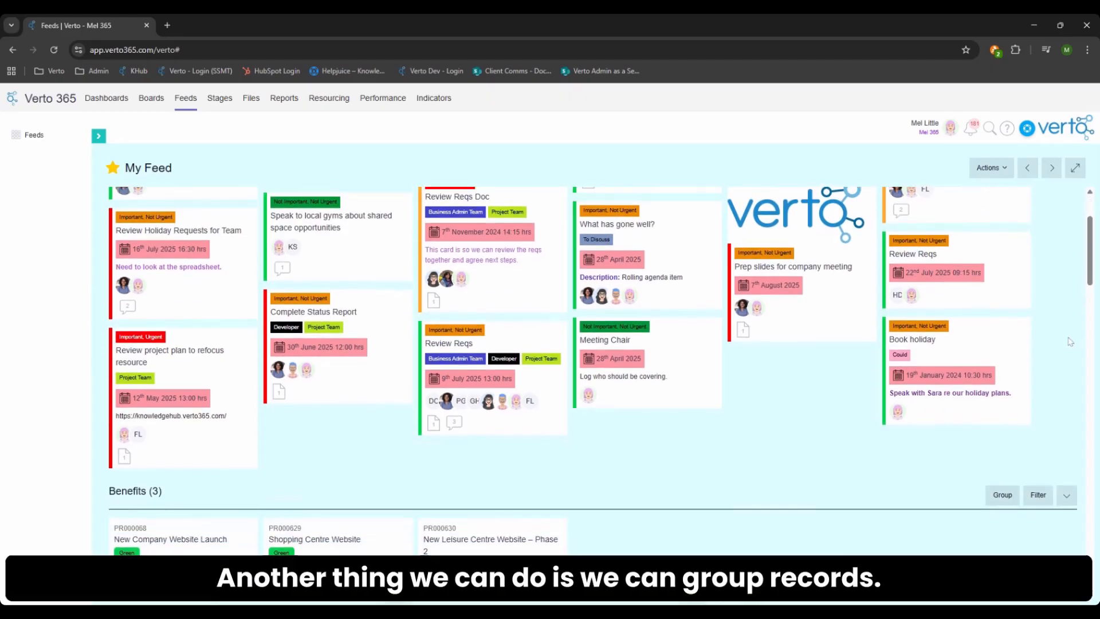
pyautogui.scroll(-3, 1068, 342)
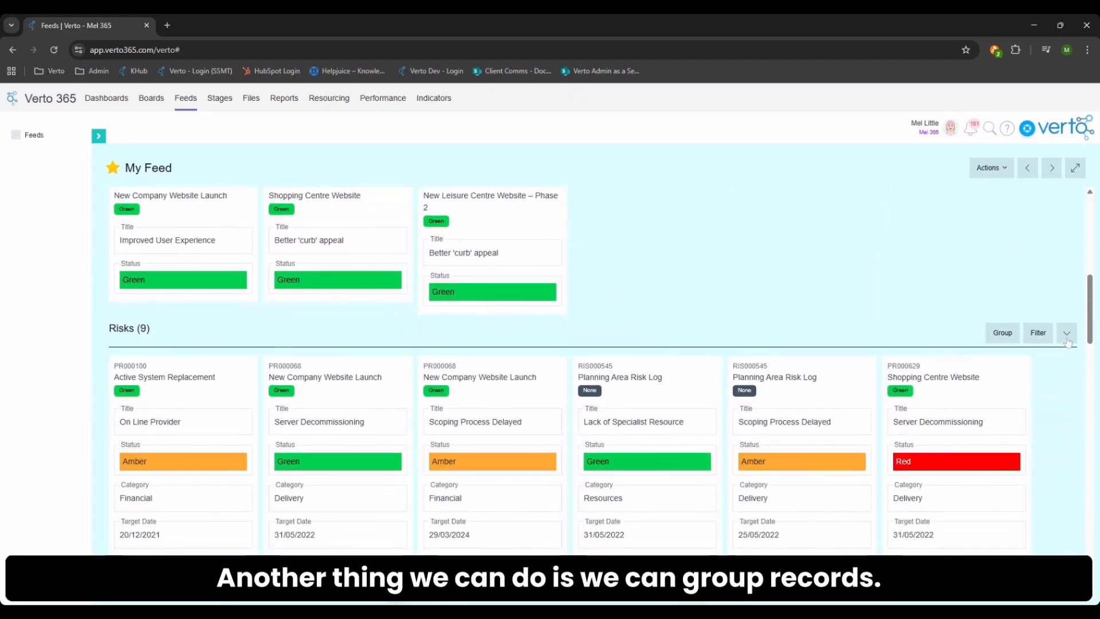
pyautogui.scroll(-1, 1068, 342)
pyautogui.scroll(-1, 1068, 342)
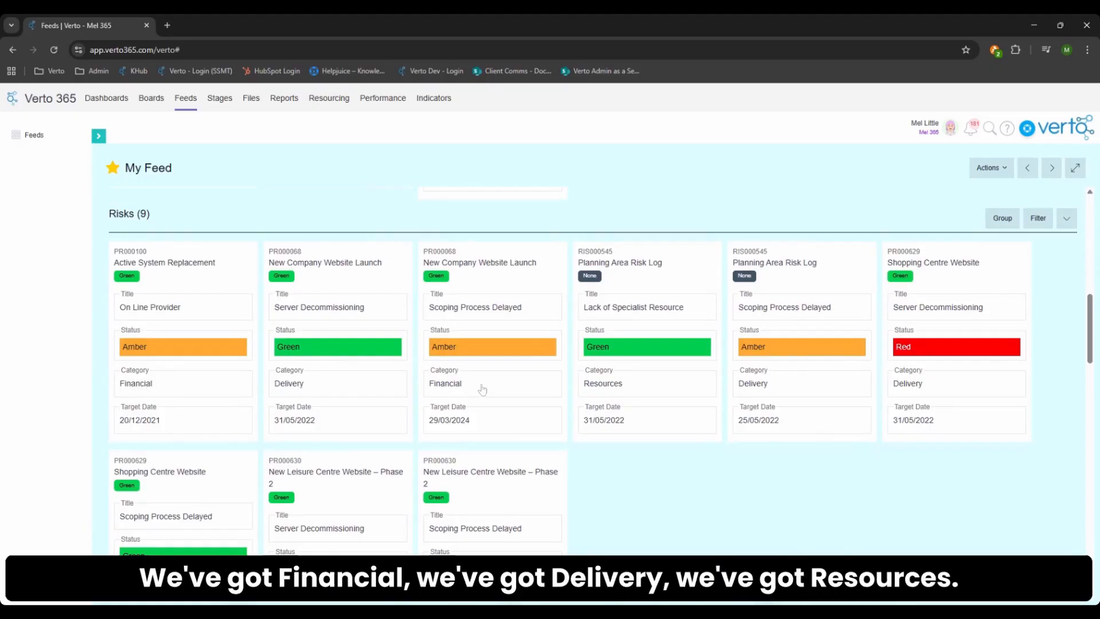
pyautogui.click(1008, 225)
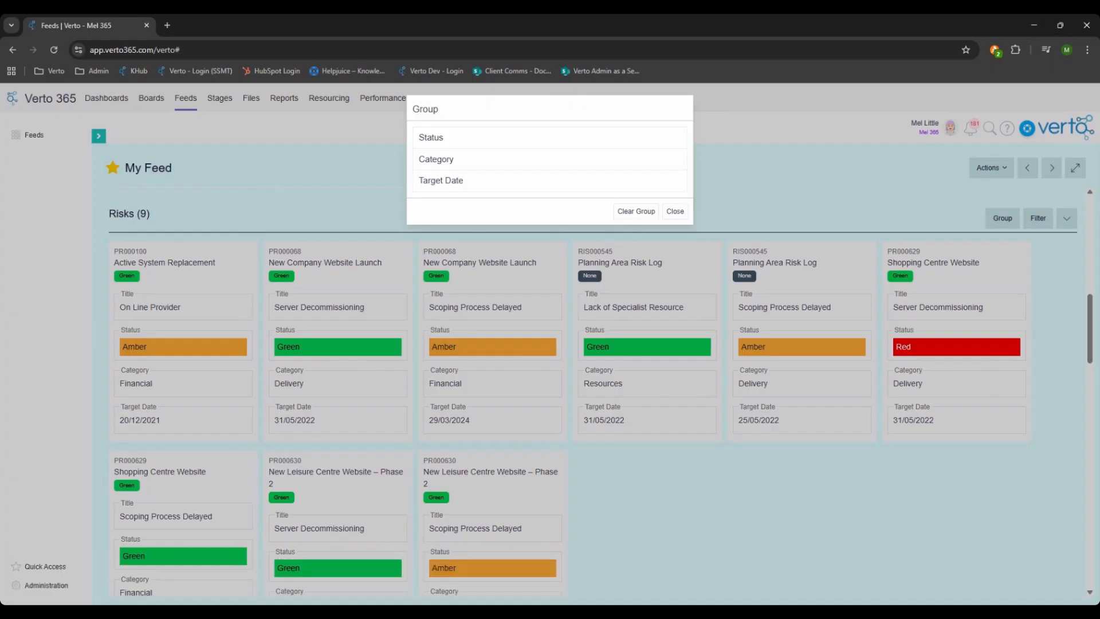
pyautogui.click(453, 166)
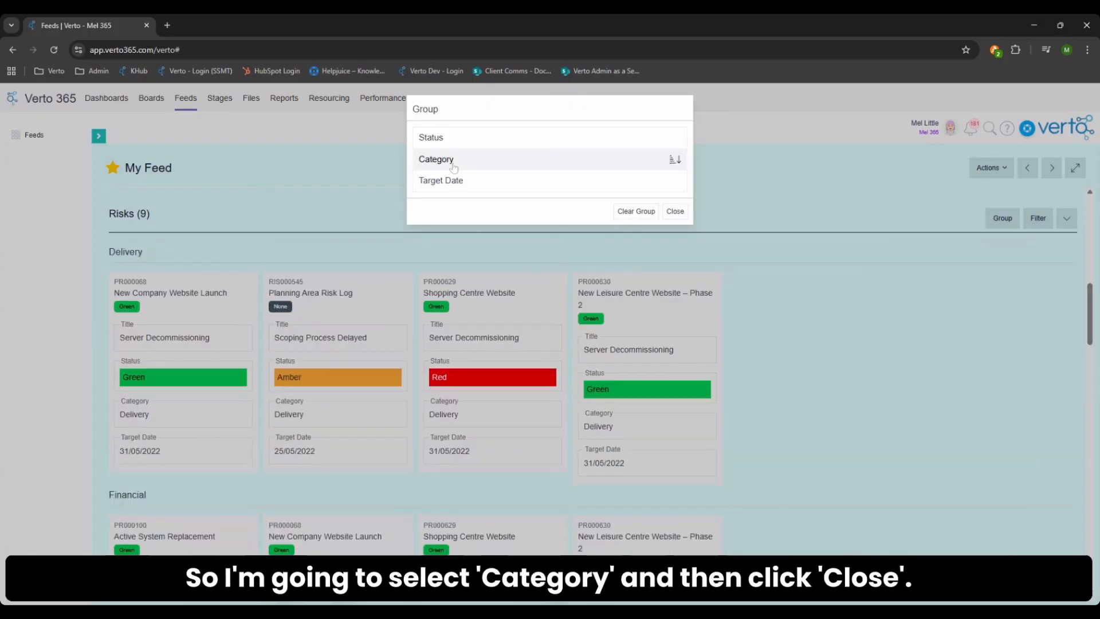
pyautogui.click(681, 216)
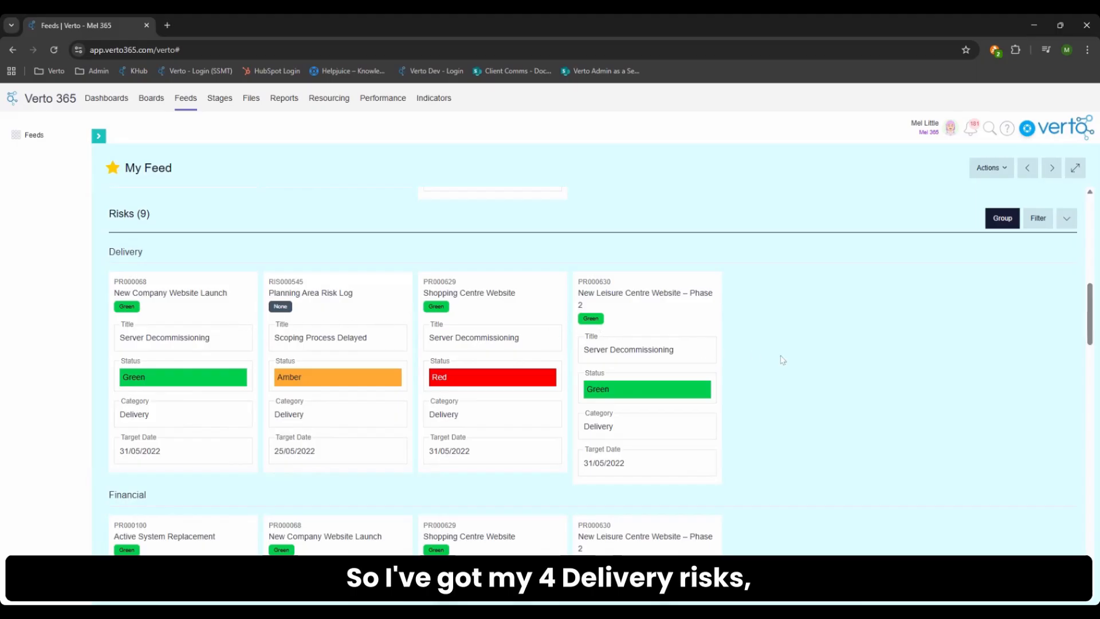
# - Set the Shopping Centre Website risk "Scoping Process Delayed" in the Financial group to Closed and save the record
pyautogui.scroll(-3, 790, 359)
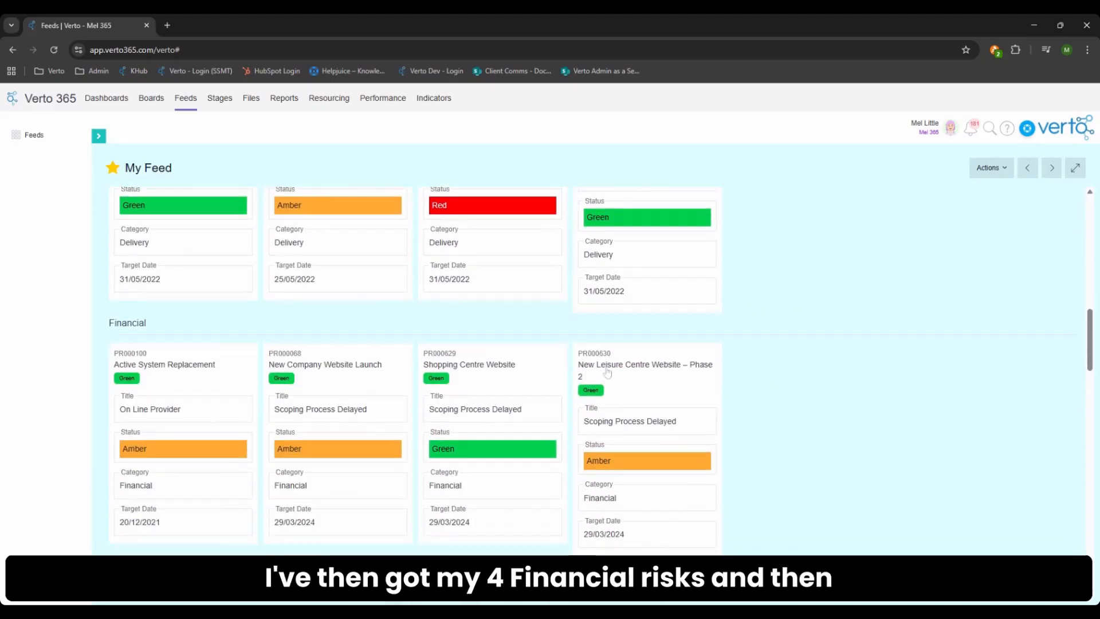
pyautogui.scroll(-3, 786, 387)
pyautogui.scroll(-1, 786, 387)
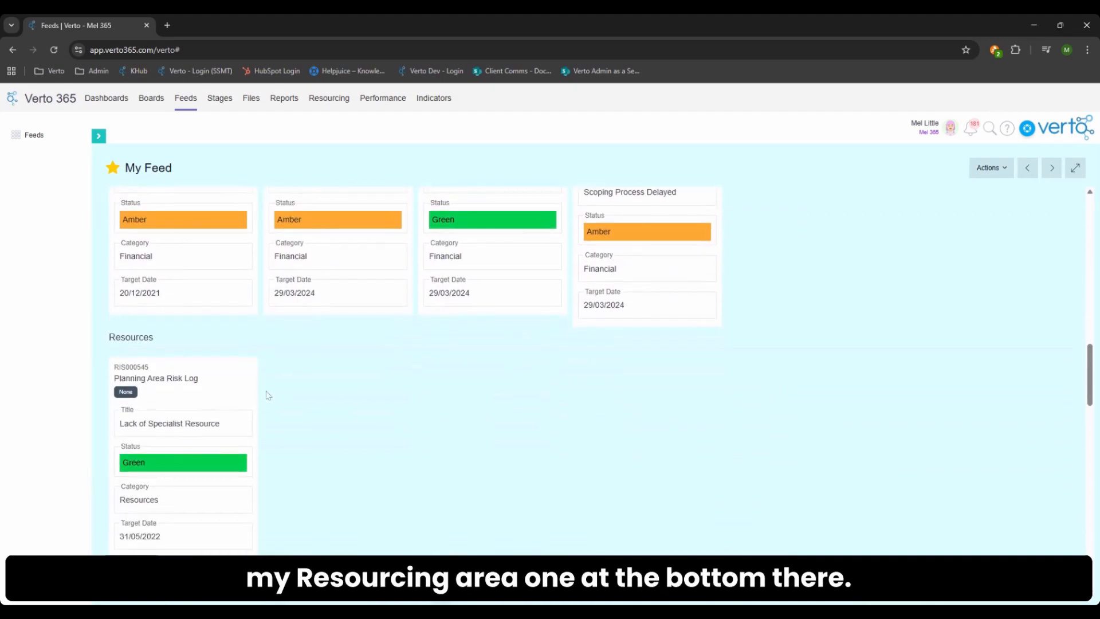
pyautogui.scroll(2, 347, 463)
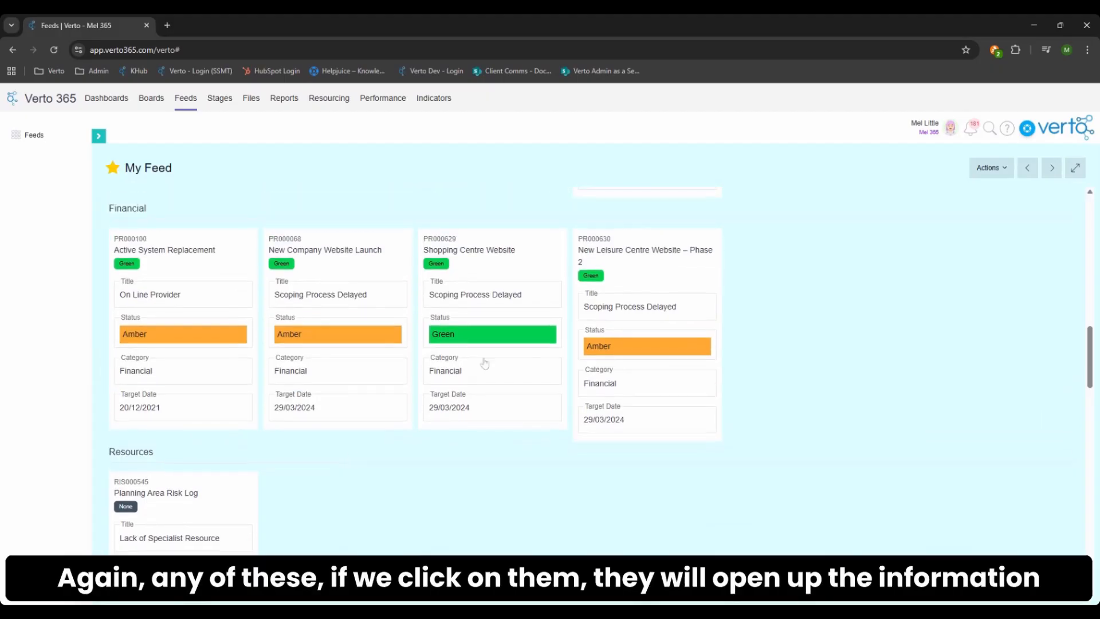
pyautogui.click(523, 278)
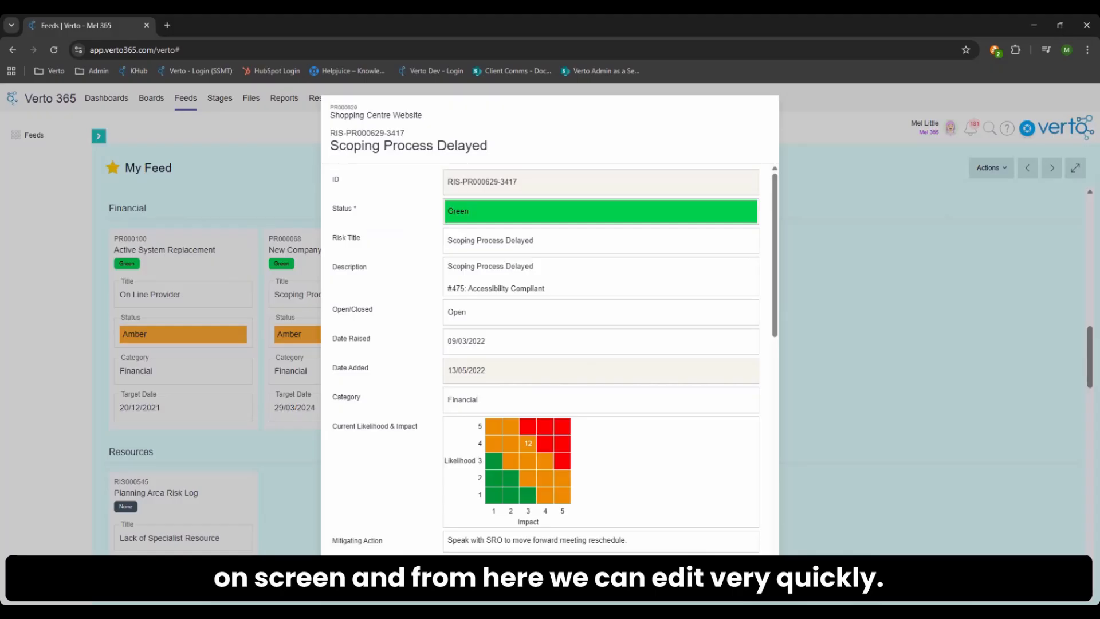
pyautogui.click(458, 310)
pyautogui.click(467, 347)
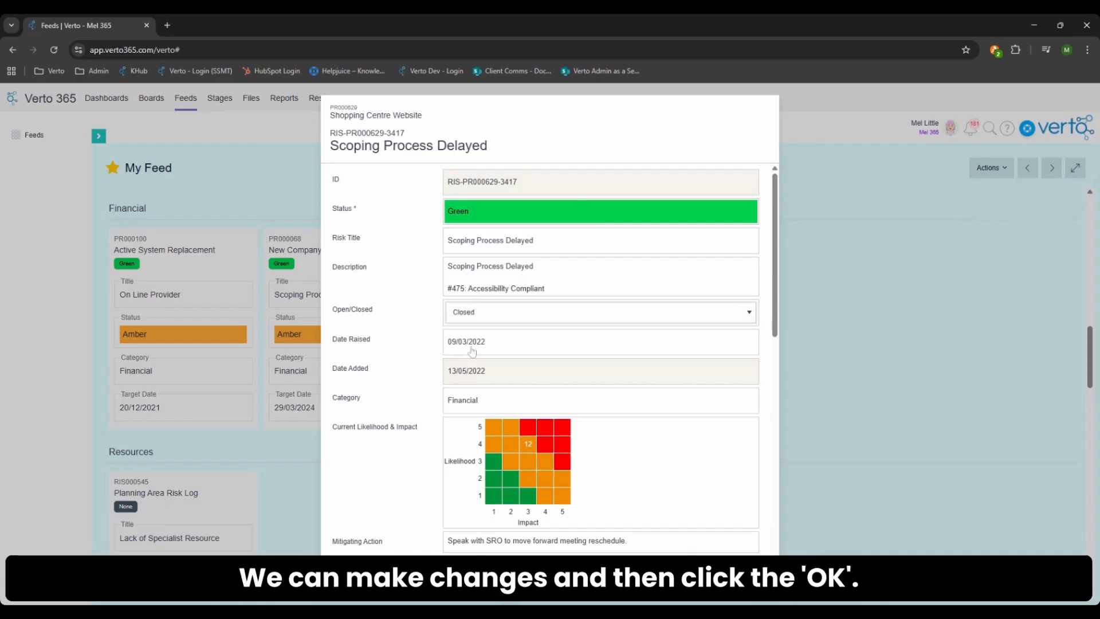
pyautogui.click(764, 585)
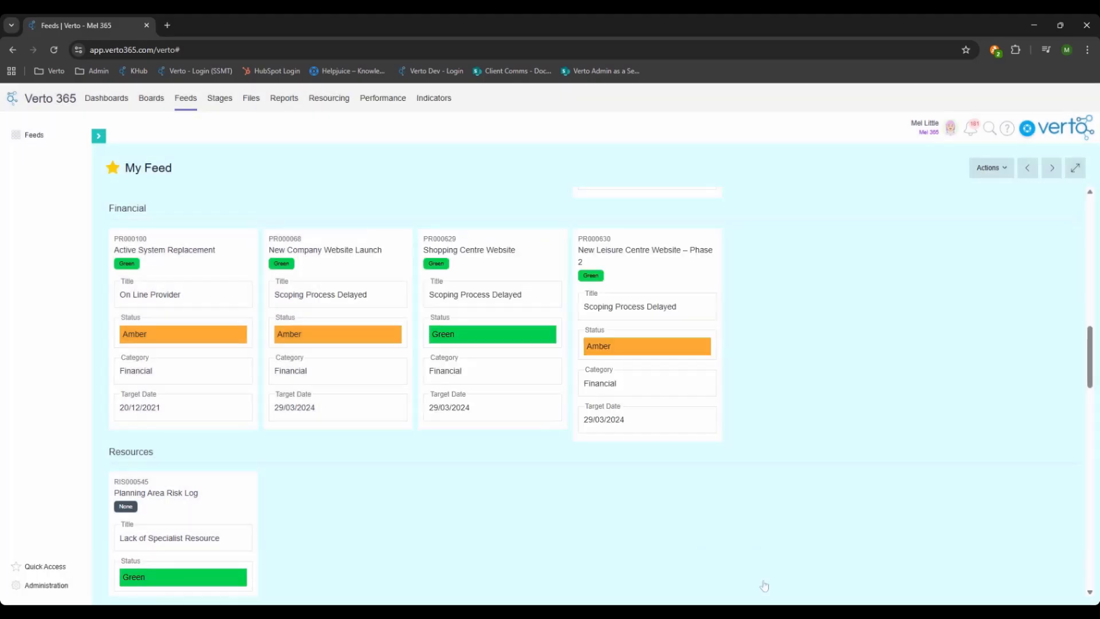
# - Add a filter to the Tasks & Milestones section with the condition End Date Is Overdue
pyautogui.scroll(-3, 812, 547)
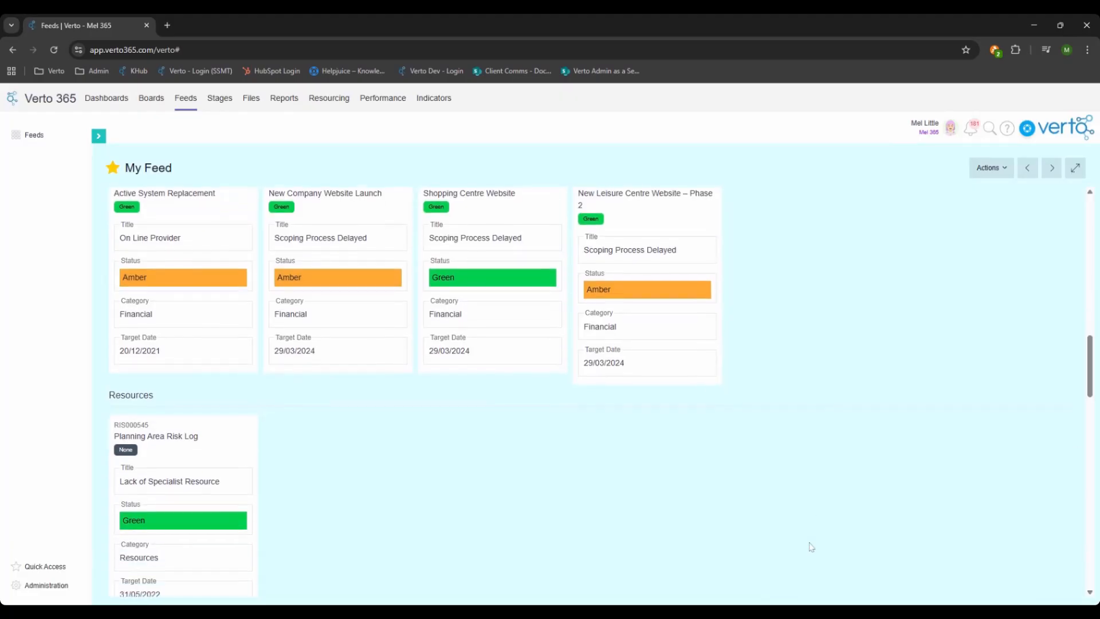
pyautogui.scroll(-5, 811, 548)
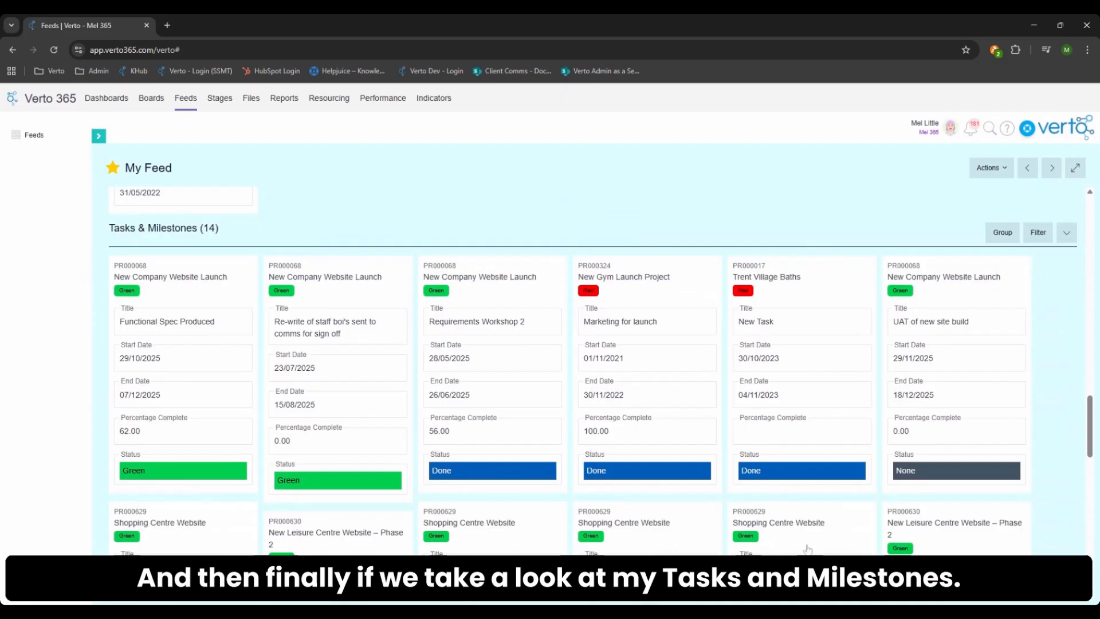
pyautogui.click(1046, 234)
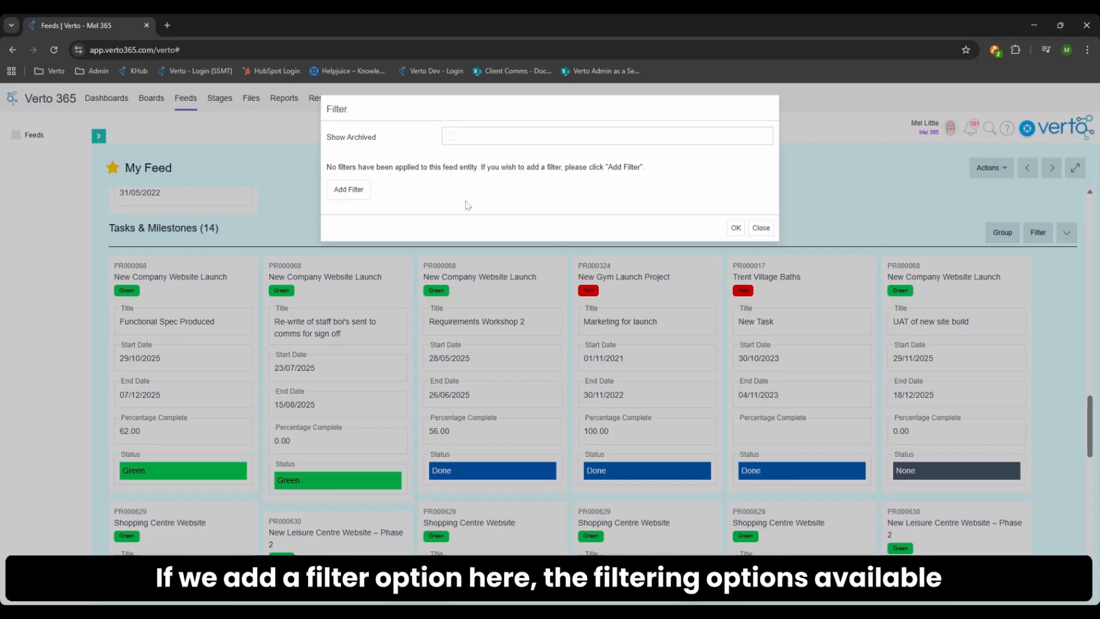
pyautogui.click(354, 192)
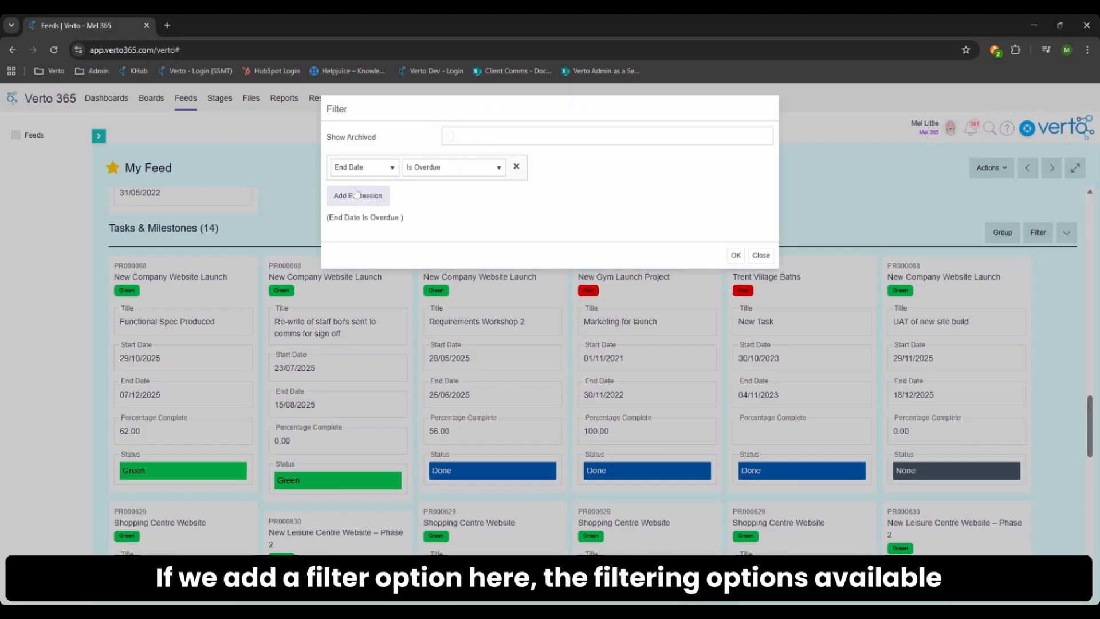
pyautogui.click(380, 167)
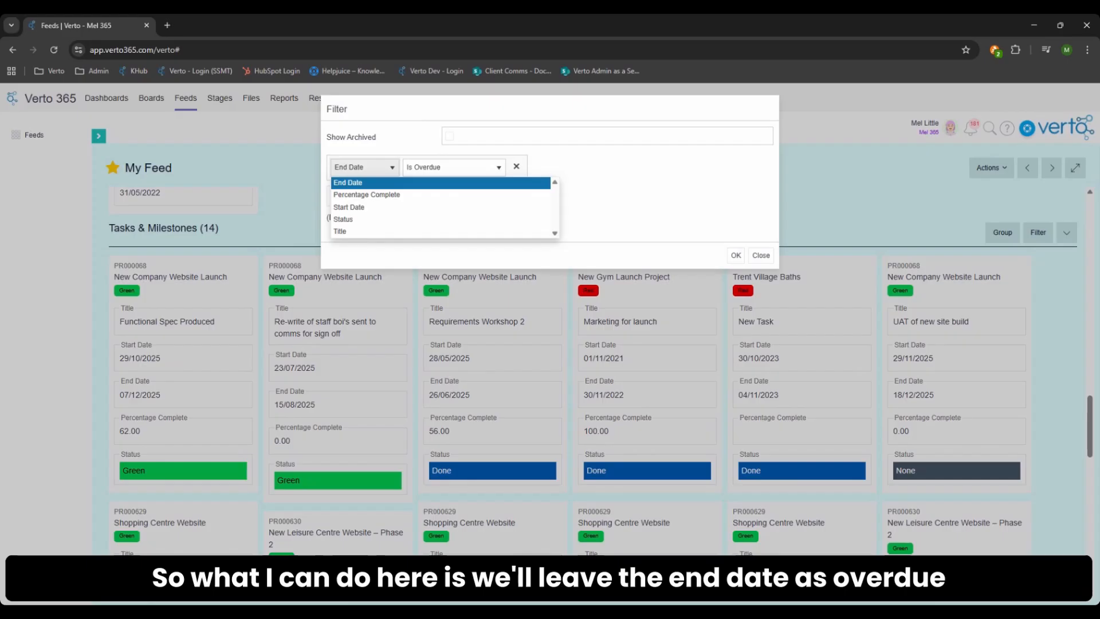
pyautogui.click(347, 185)
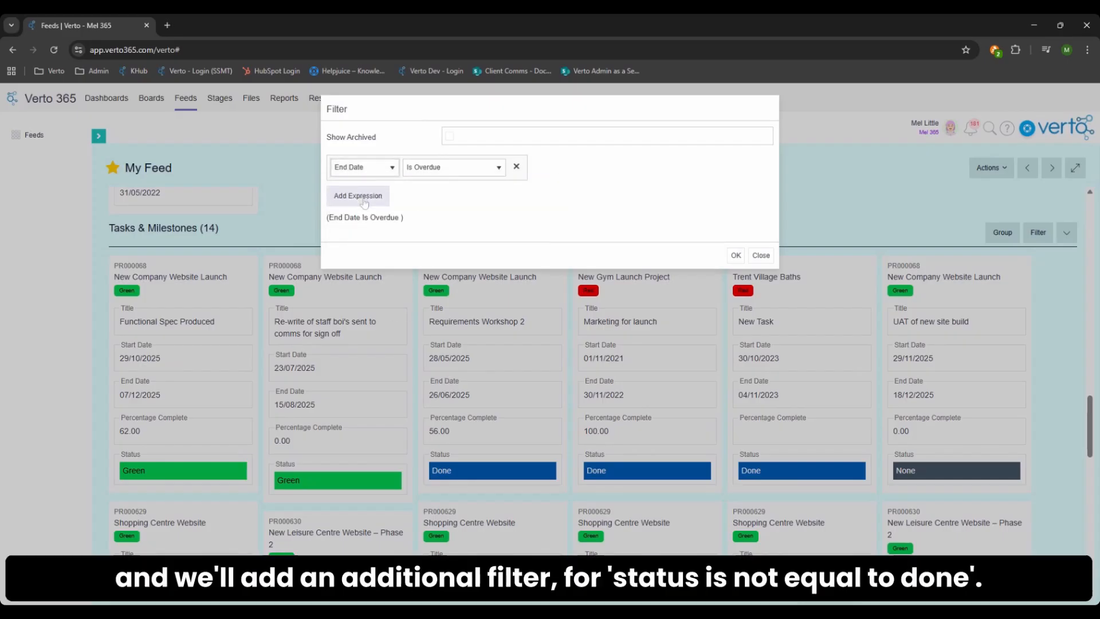
# - Add a second filter condition, Status Is not equal to Done, combined with And, and apply the Tasks & Milestones filter
pyautogui.click(364, 196)
pyautogui.click(370, 222)
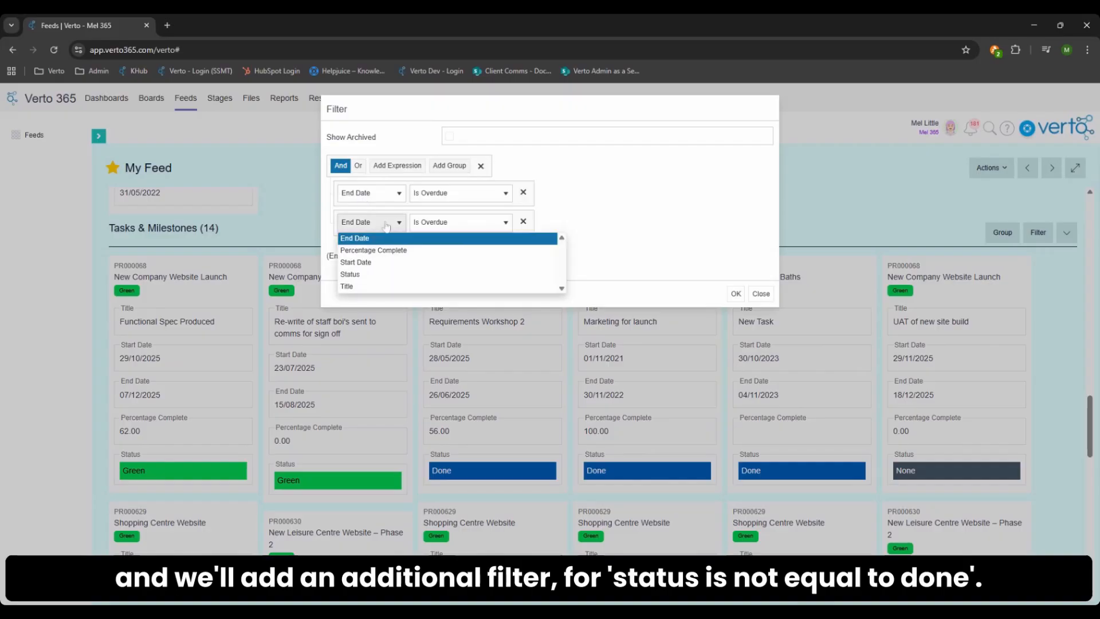
pyautogui.click(350, 274)
pyautogui.click(458, 221)
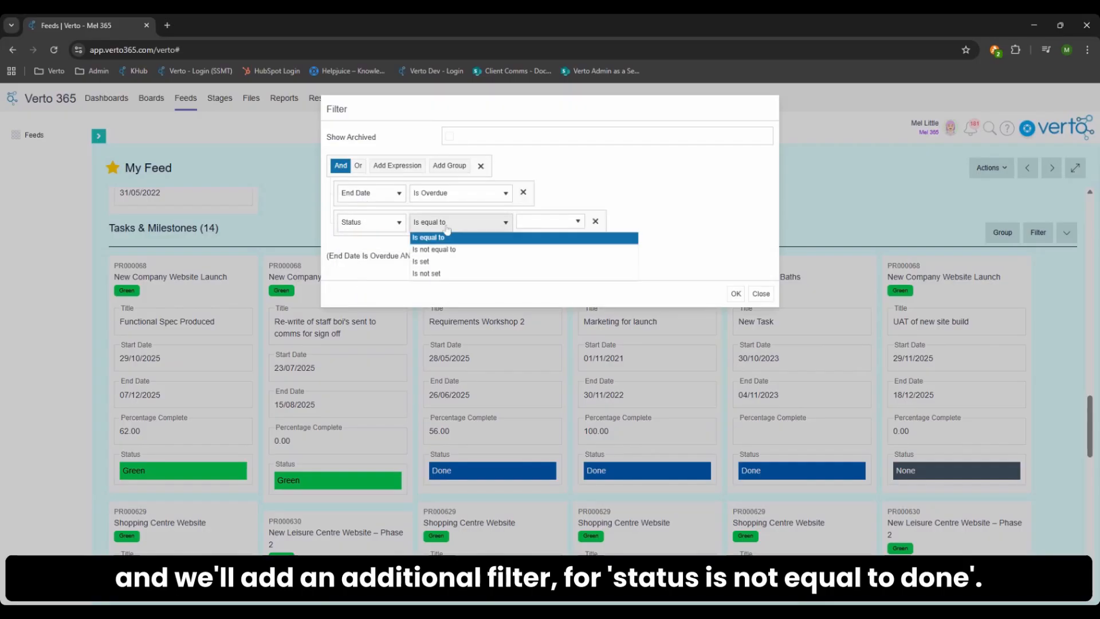
pyautogui.click(442, 252)
pyautogui.click(522, 223)
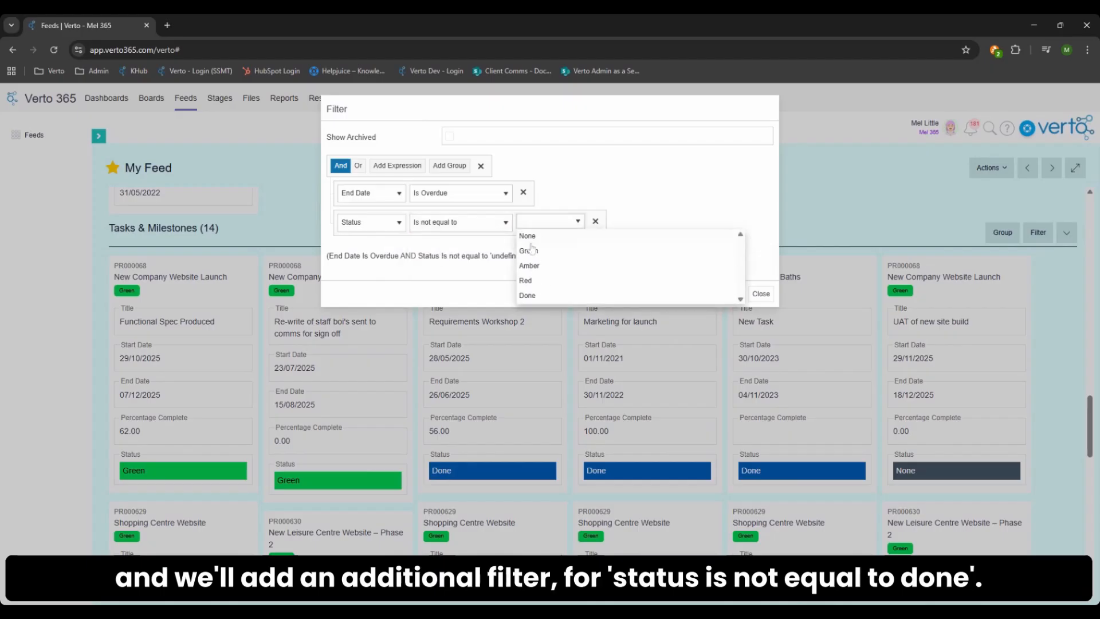
pyautogui.click(527, 295)
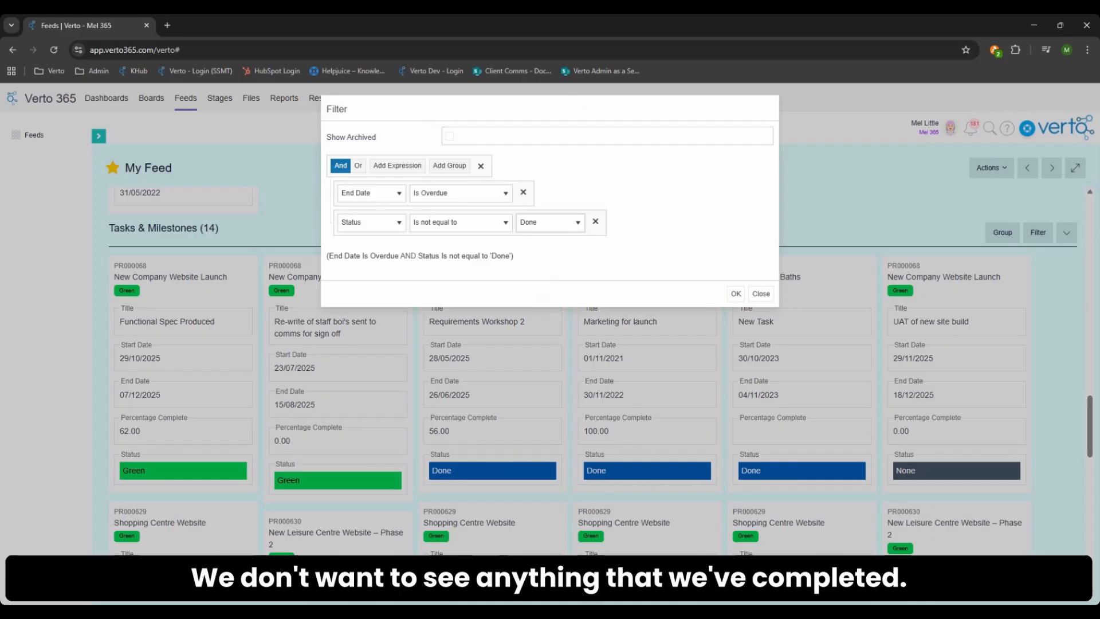
pyautogui.click(736, 294)
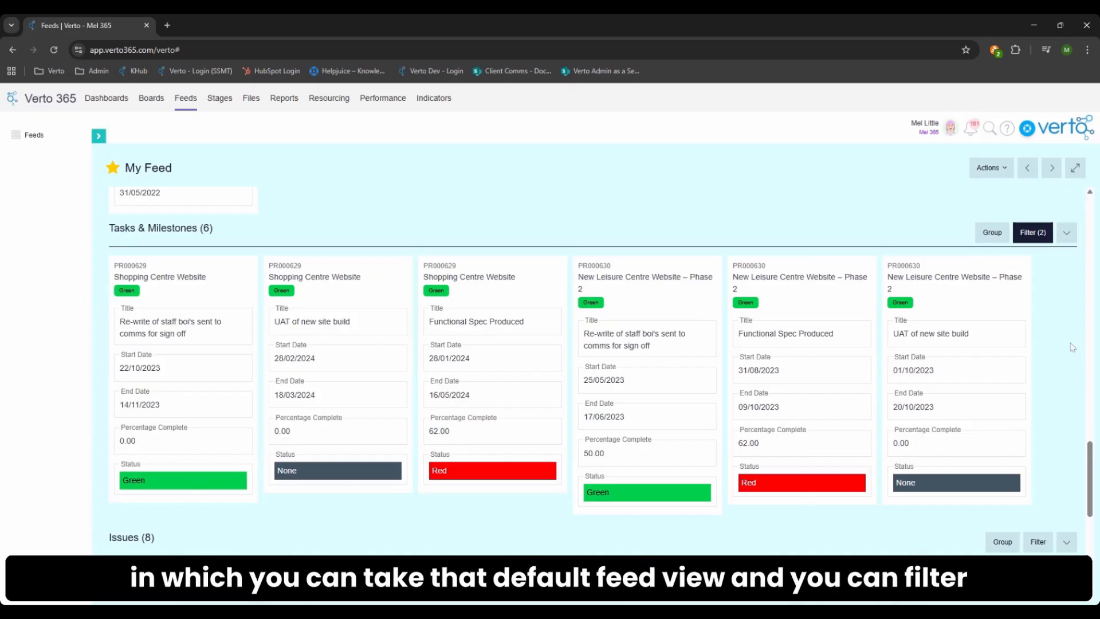
# - Start a new feed and title it "Health & Wellness Programme"
pyautogui.scroll(1, 1072, 347)
pyautogui.scroll(12, 1072, 347)
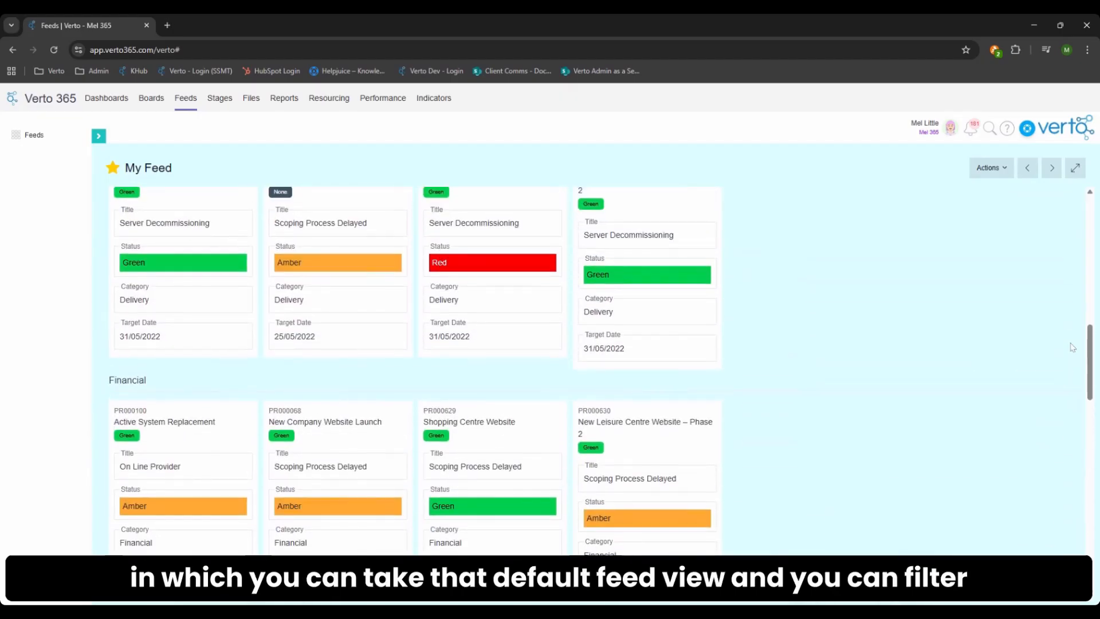
pyautogui.scroll(8, 1072, 347)
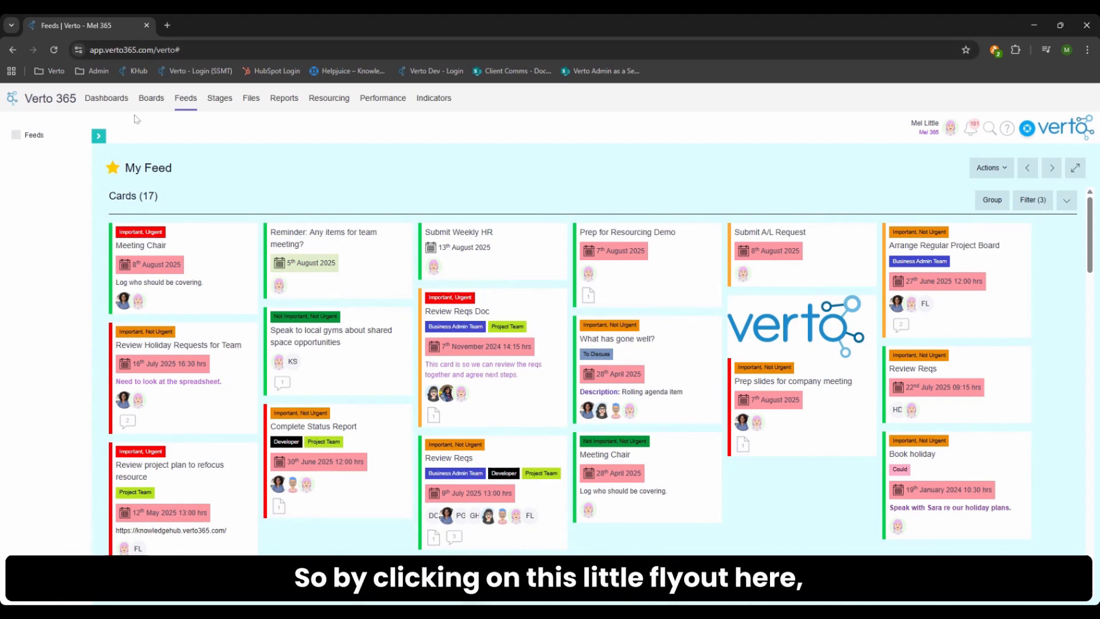
pyautogui.click(100, 140)
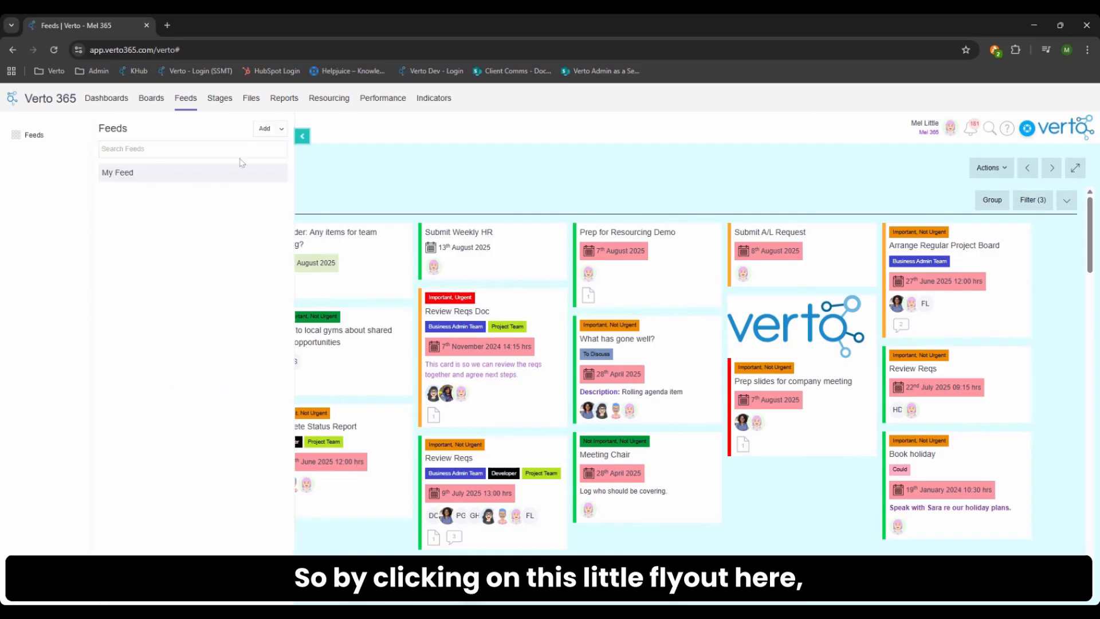
pyautogui.click(258, 135)
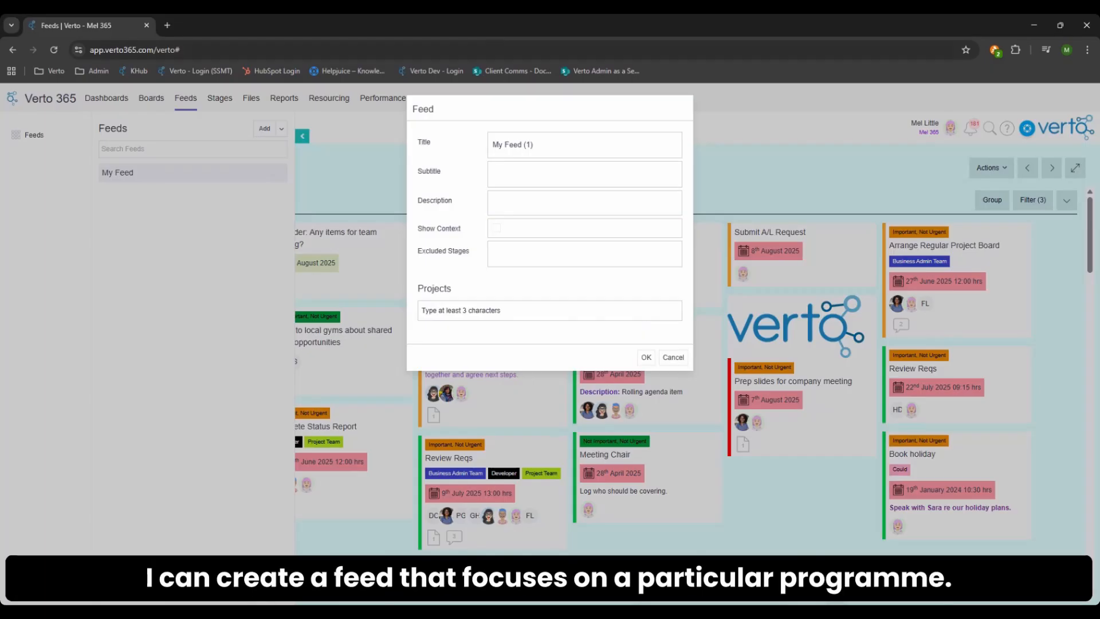
pyautogui.click(517, 154)
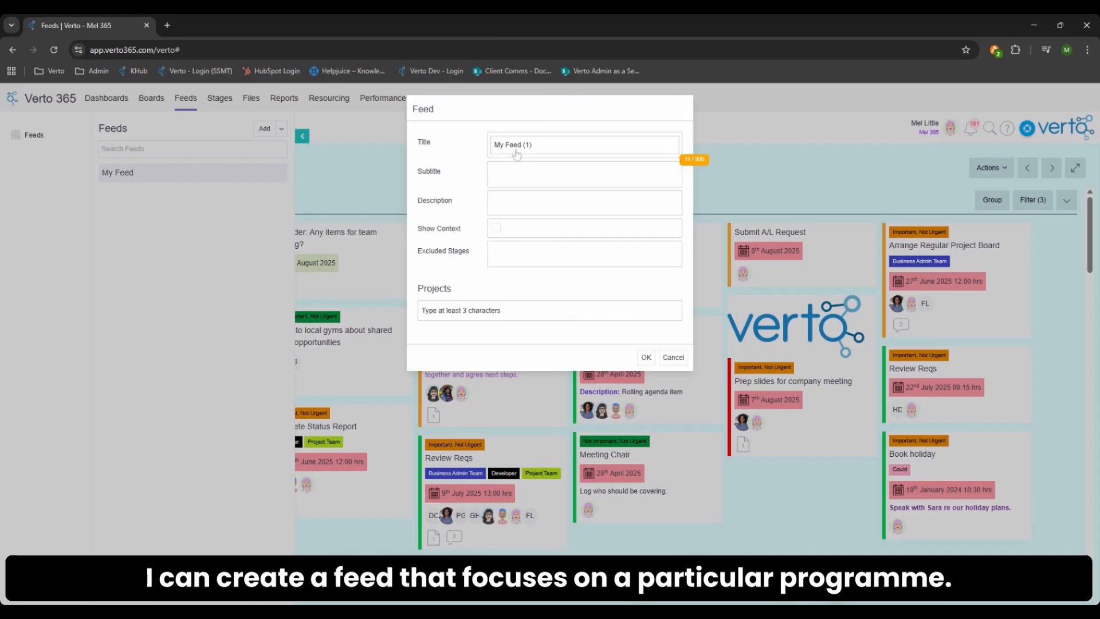
pyautogui.moveTo(534, 147); pyautogui.dragTo(486, 151)
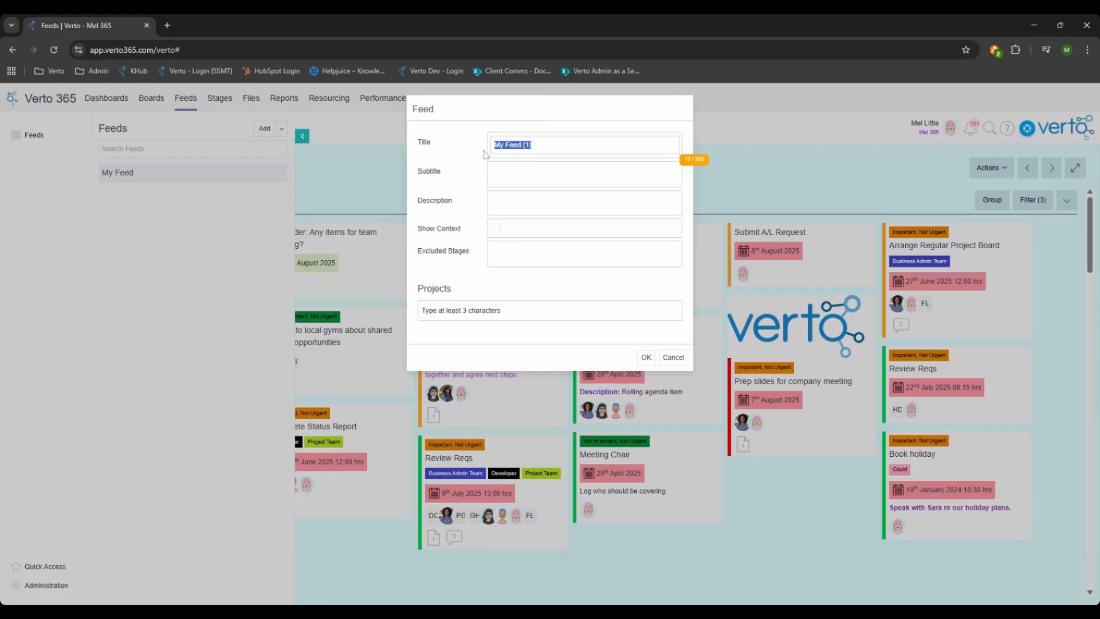
pyautogui.press('BackSpace')
pyautogui.write('Health & Wellness Programme')
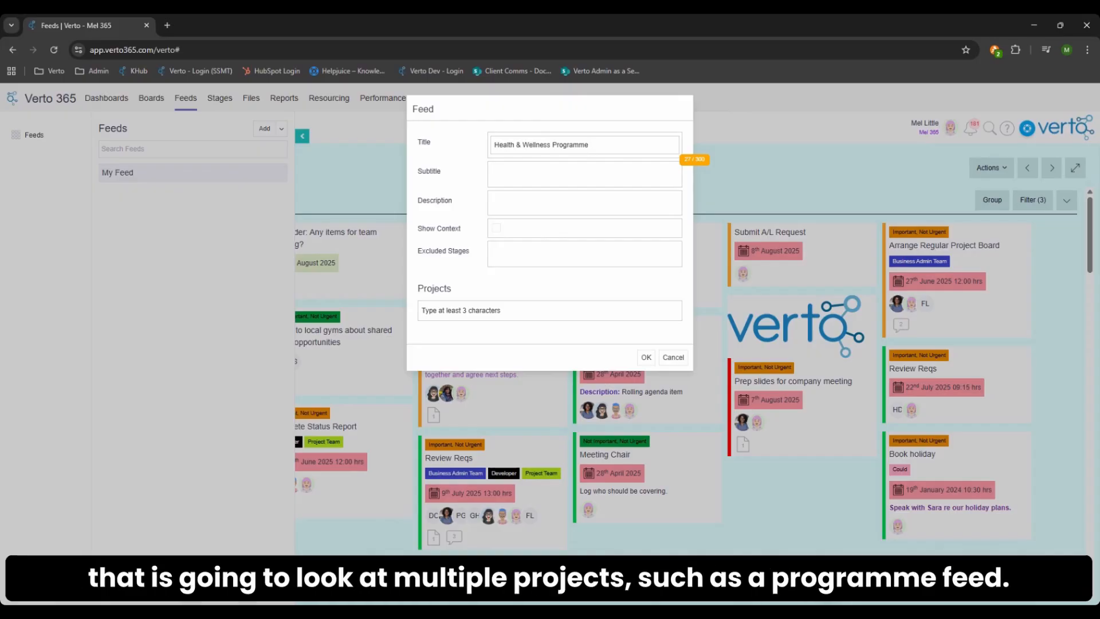
# - Enable Show Context for the Health & Wellness Programme feed and exclude the Close and Archive stages
pyautogui.click(496, 229)
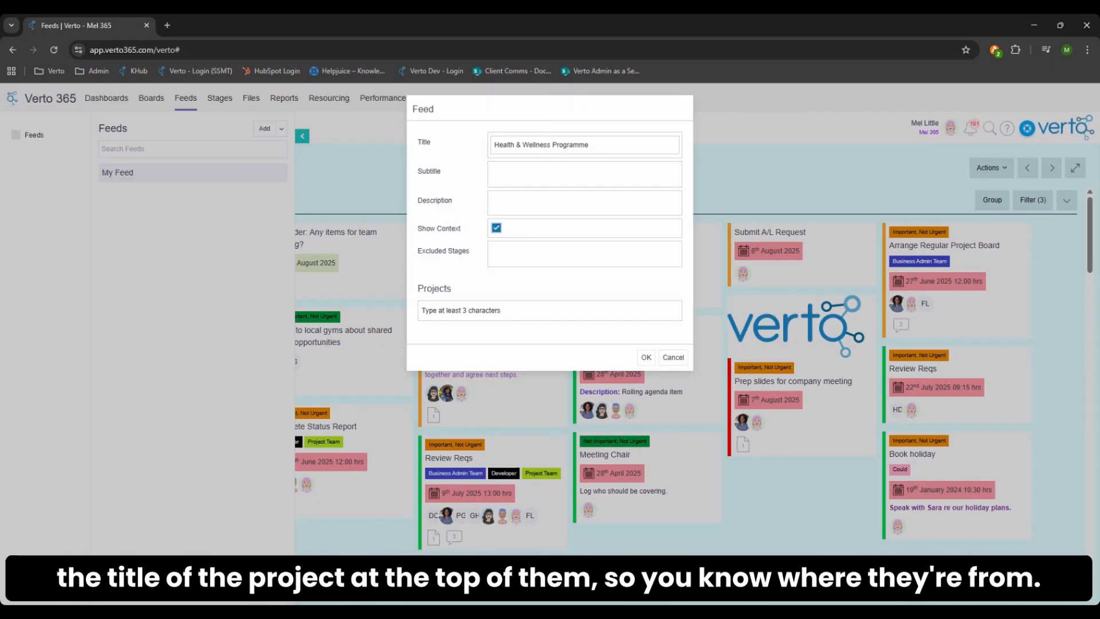
pyautogui.click(504, 262)
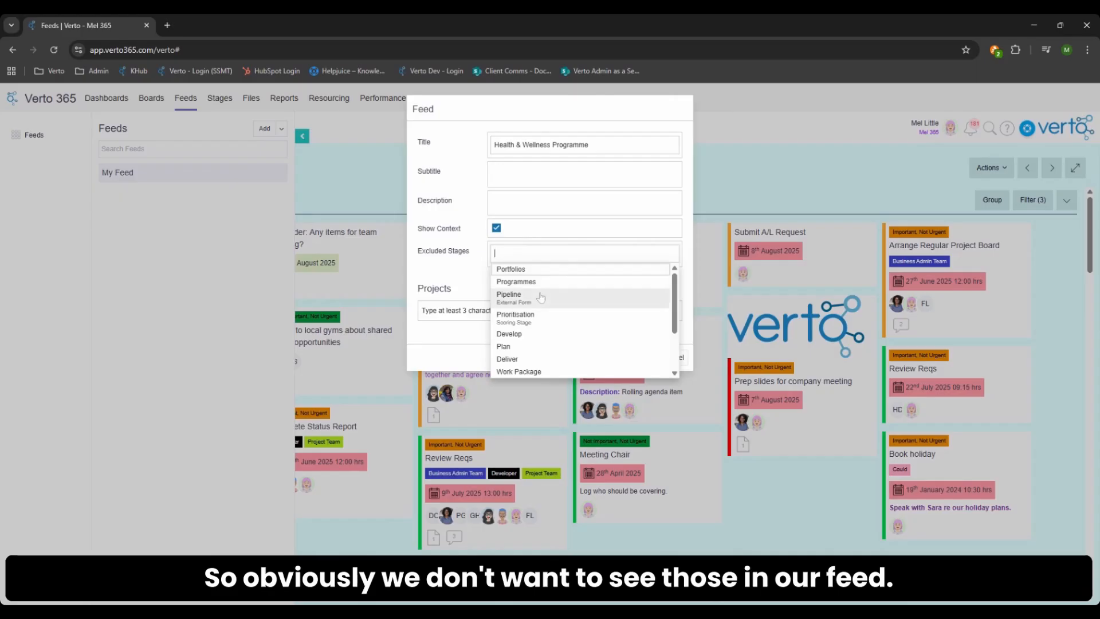
pyautogui.scroll(-2, 530, 322)
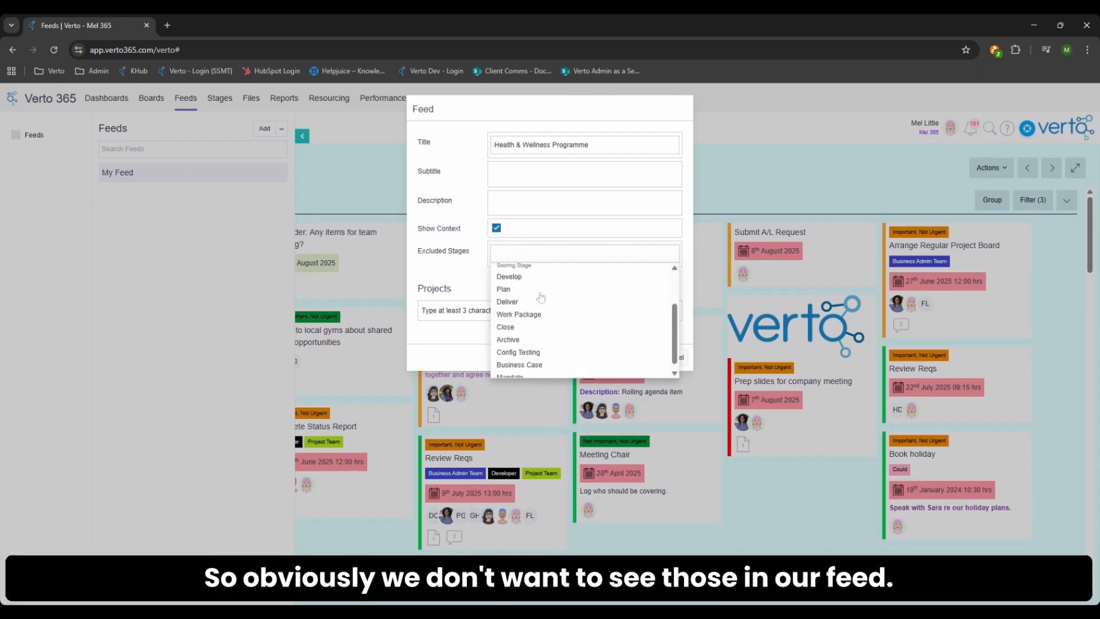
pyautogui.click(521, 328)
pyautogui.click(517, 342)
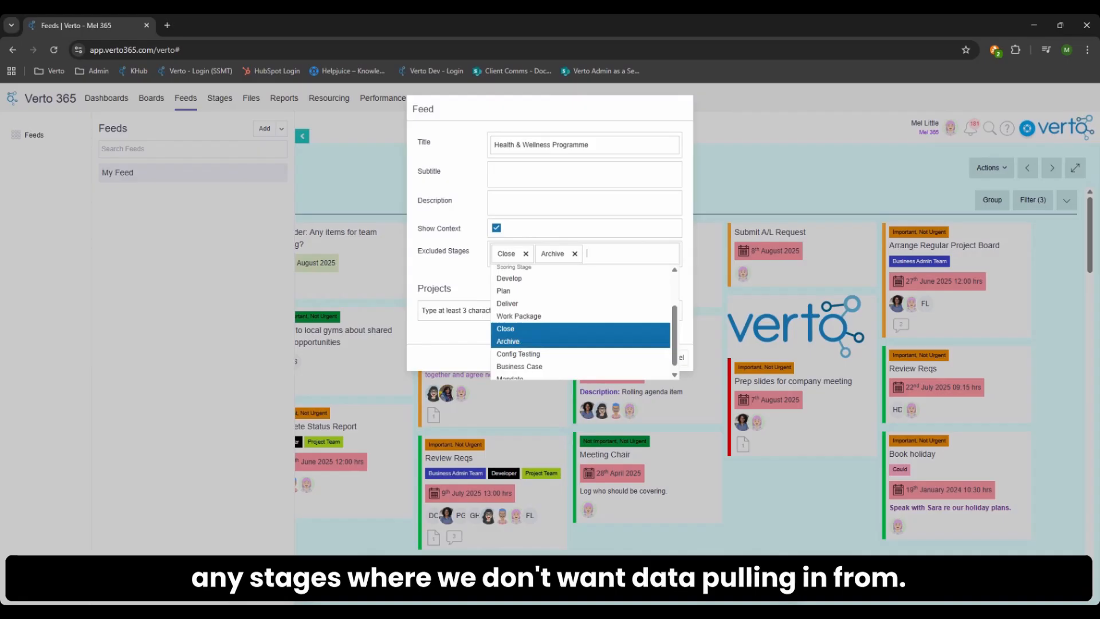
pyautogui.click(443, 353)
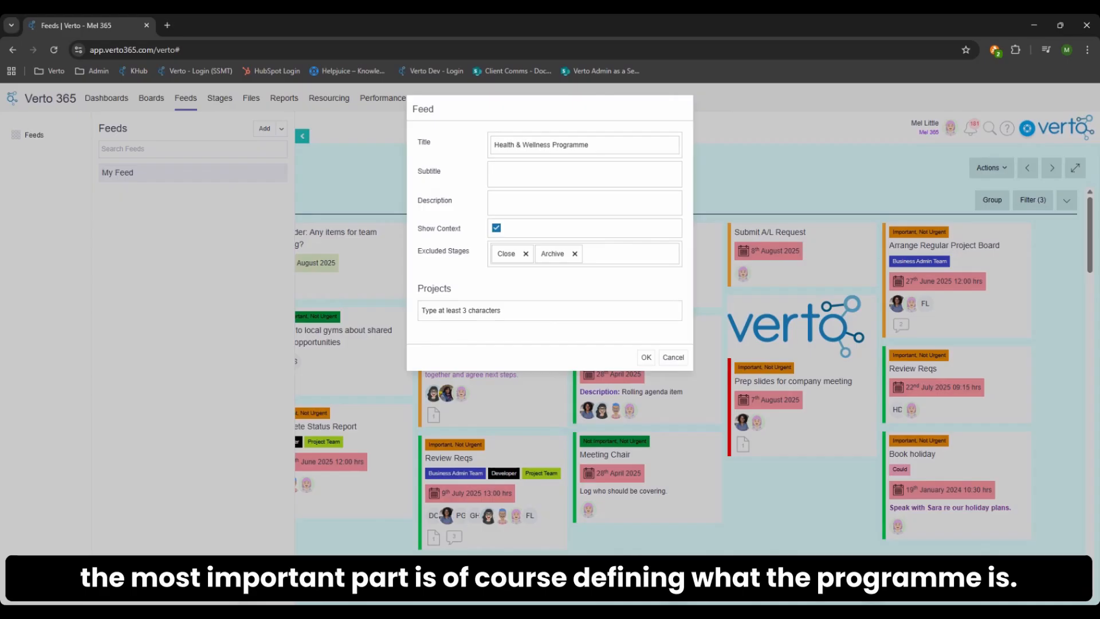
# - Add the Health & Wellness Programme project to the feed with its hierarchy included, and create the feed
pyautogui.click(471, 311)
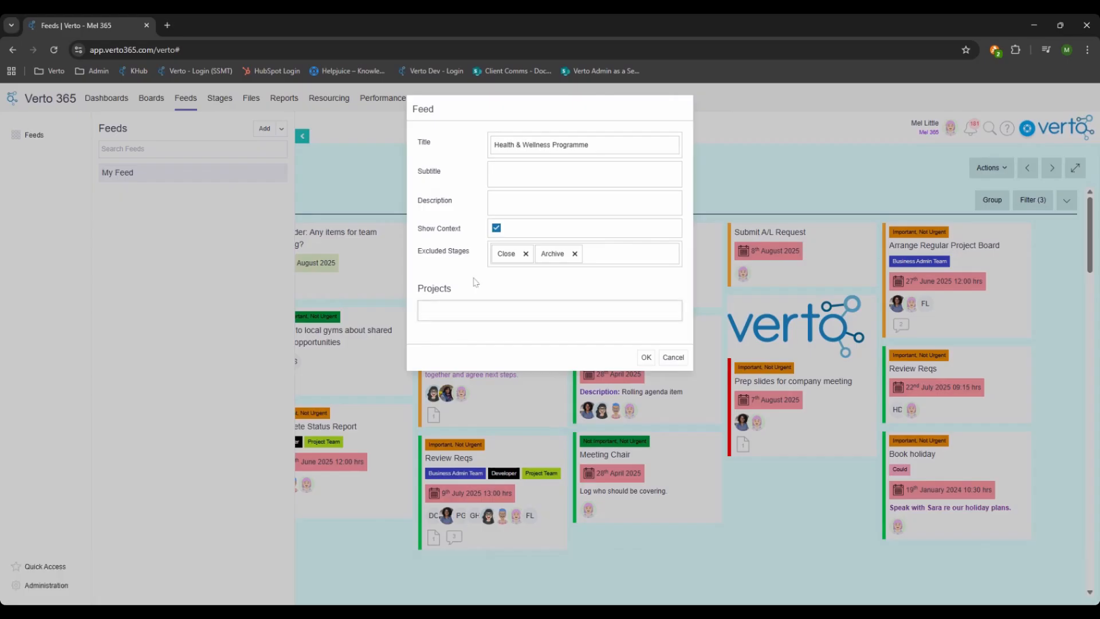
pyautogui.write('hea')
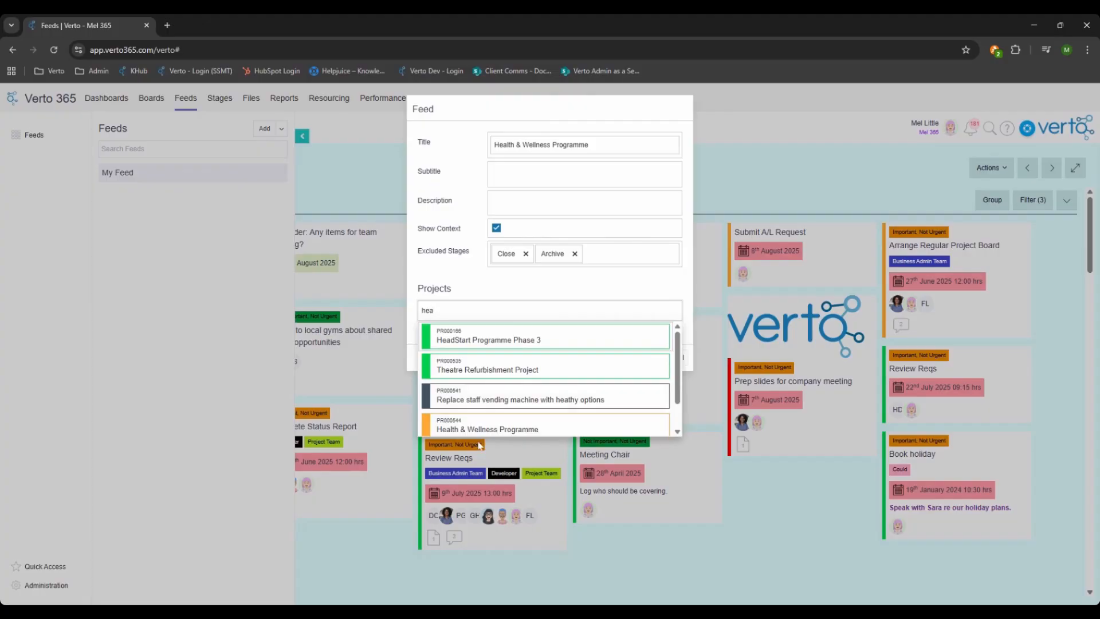
pyautogui.click(473, 431)
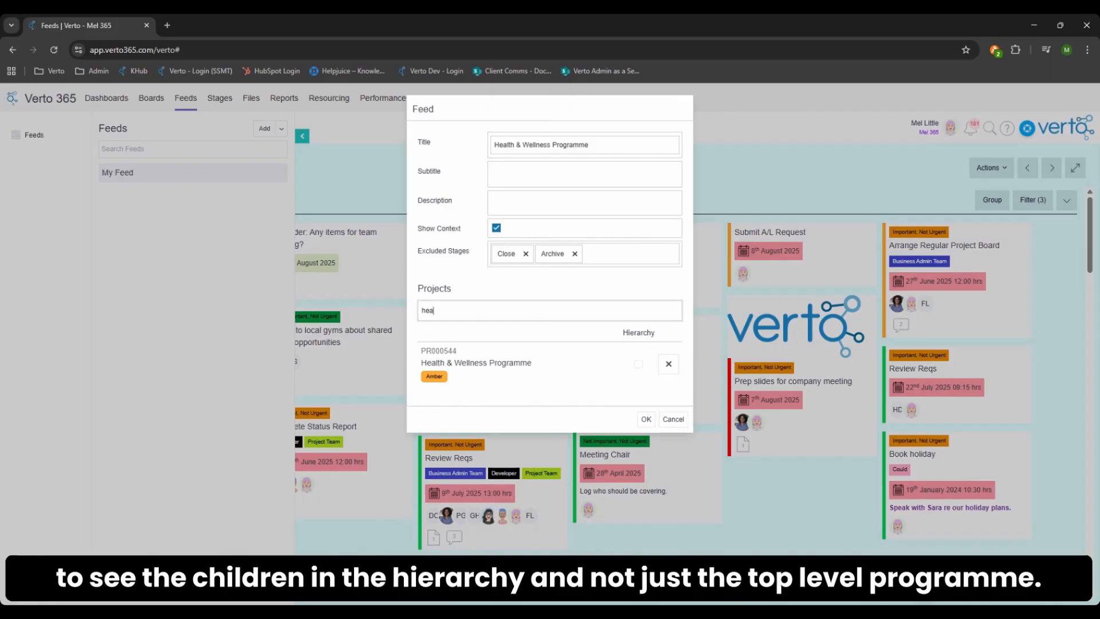
pyautogui.click(638, 365)
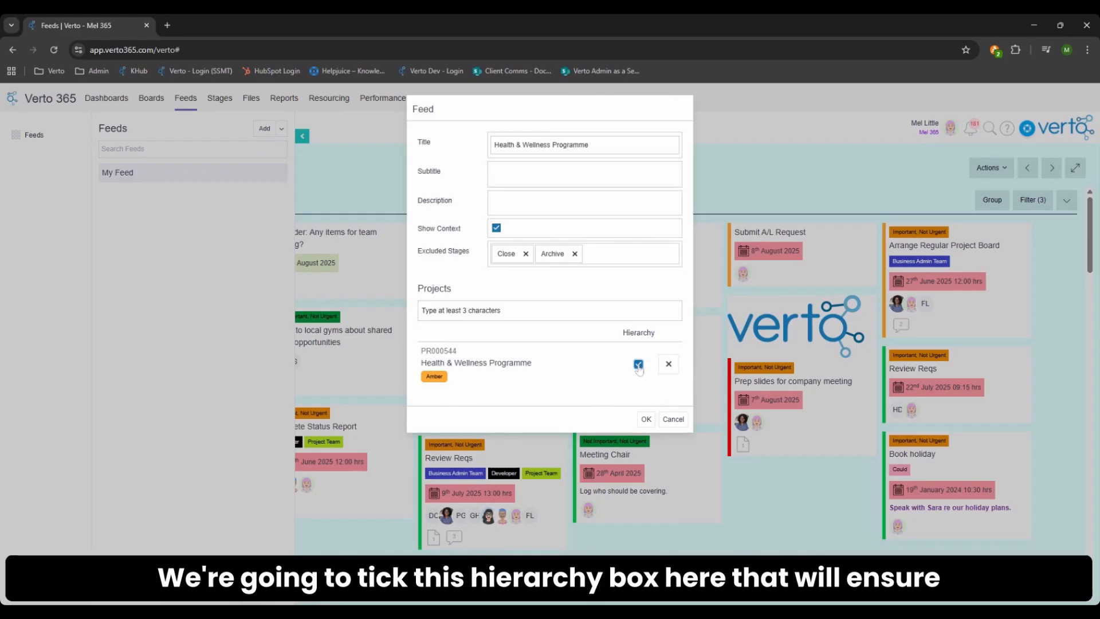
pyautogui.click(647, 420)
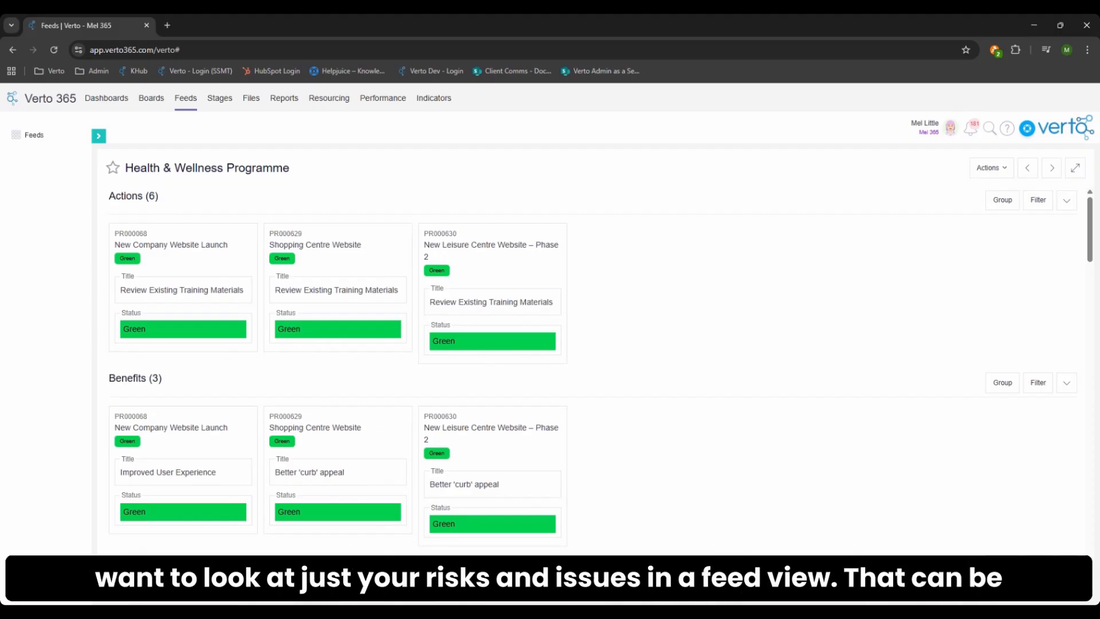
# - Start another new feed and title it "Risks & Issues"
pyautogui.click(99, 136)
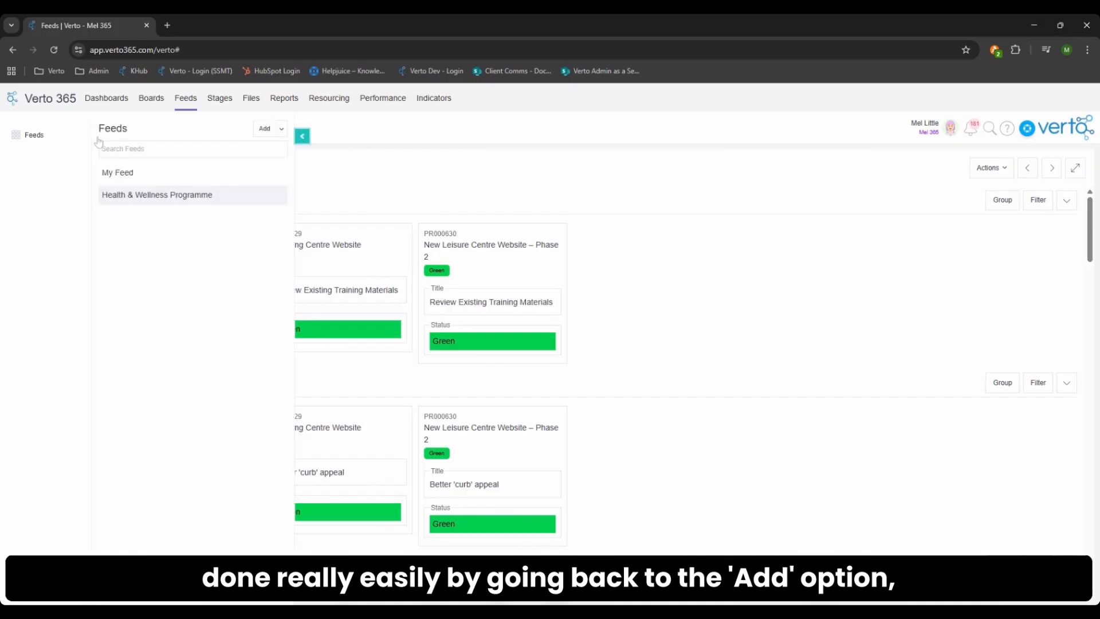
pyautogui.click(264, 130)
pyautogui.click(596, 147)
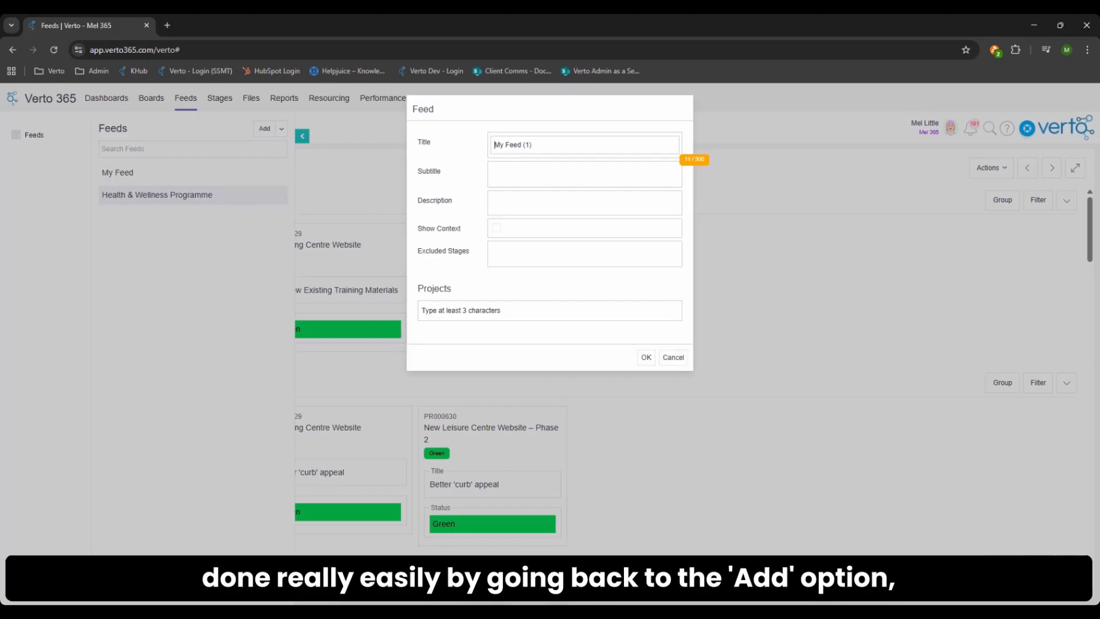
pyautogui.moveTo(531, 145); pyautogui.dragTo(490, 156)
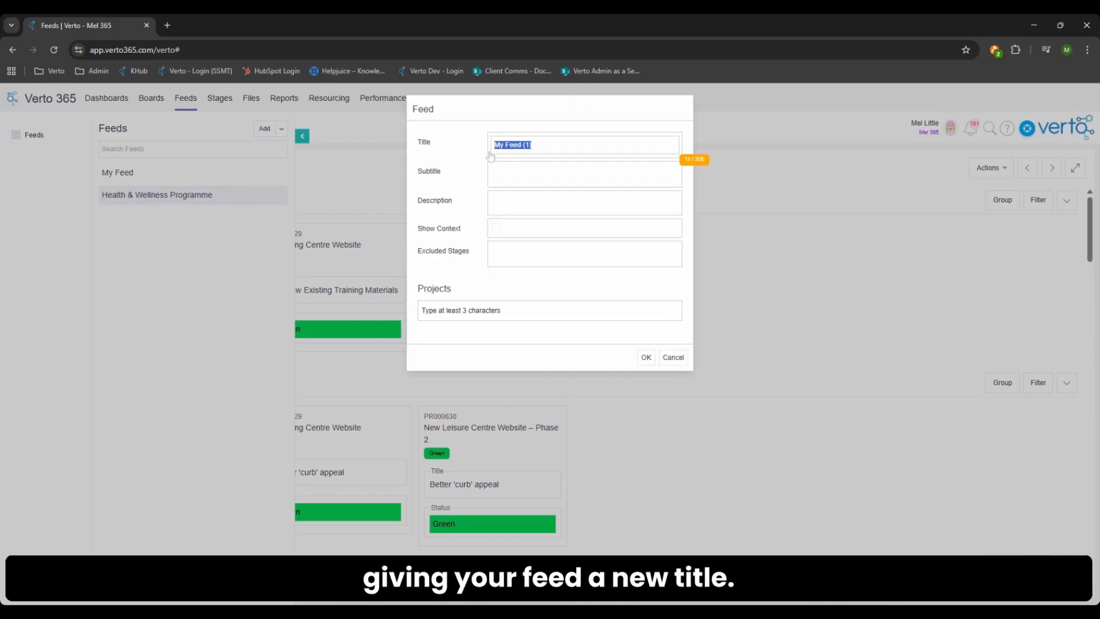
pyautogui.press('BackSpace')
pyautogui.write('Risk')
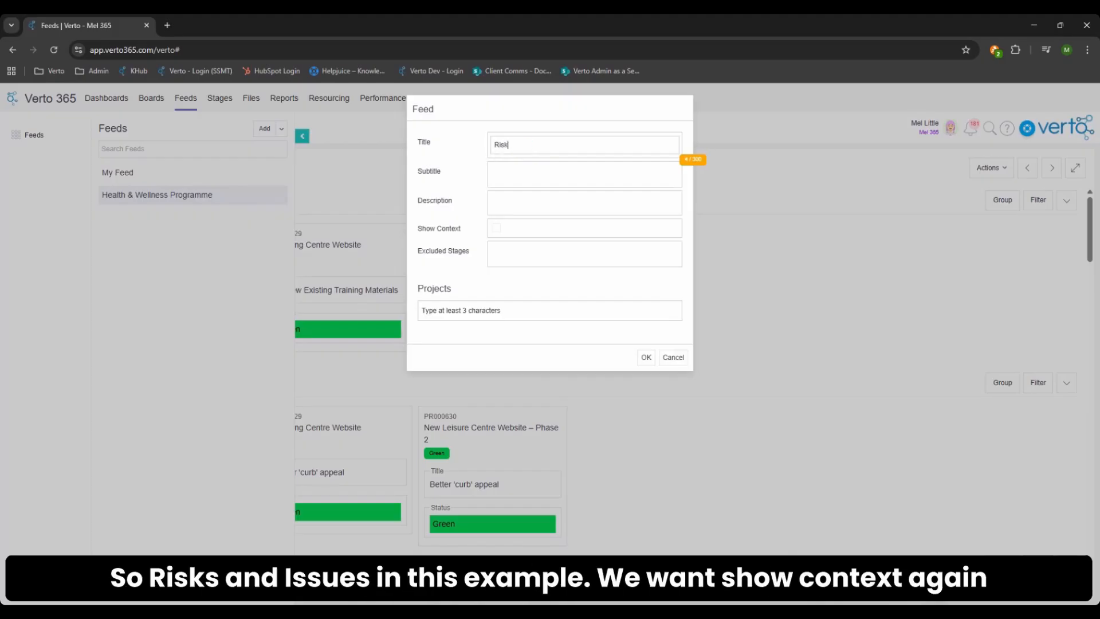
pyautogui.write('s & Issues')
# - Enable Show Context, exclude the Close and Archive stages, and create the Risks & Issues feed without limiting it to any project
pyautogui.click(496, 228)
pyautogui.click(527, 260)
pyautogui.scroll(-3, 538, 318)
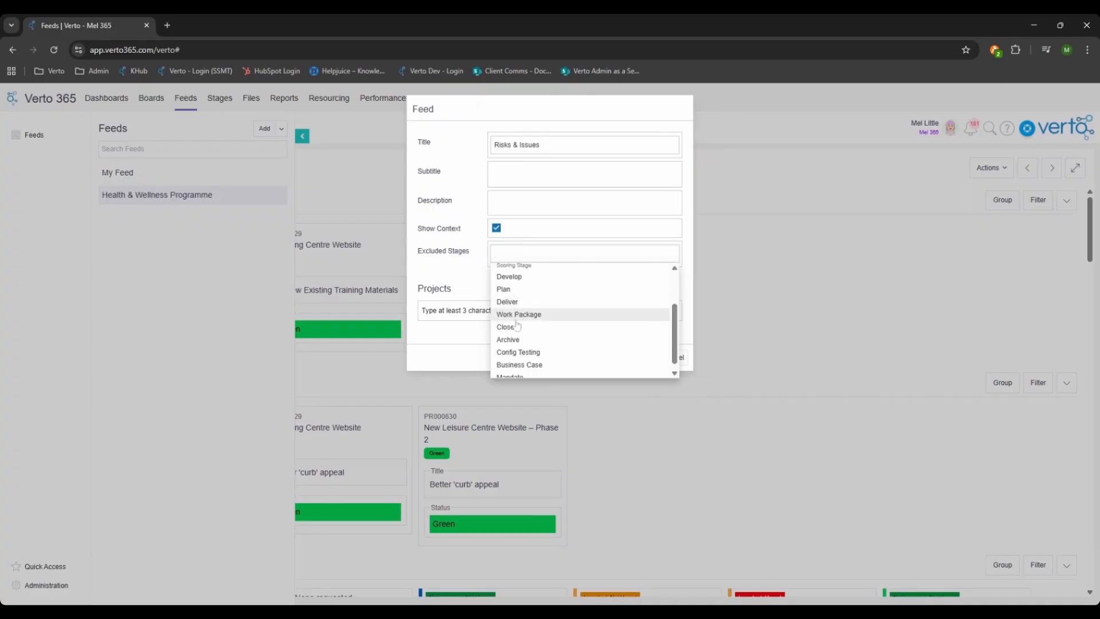
pyautogui.click(514, 317)
pyautogui.click(512, 326)
pyautogui.click(508, 339)
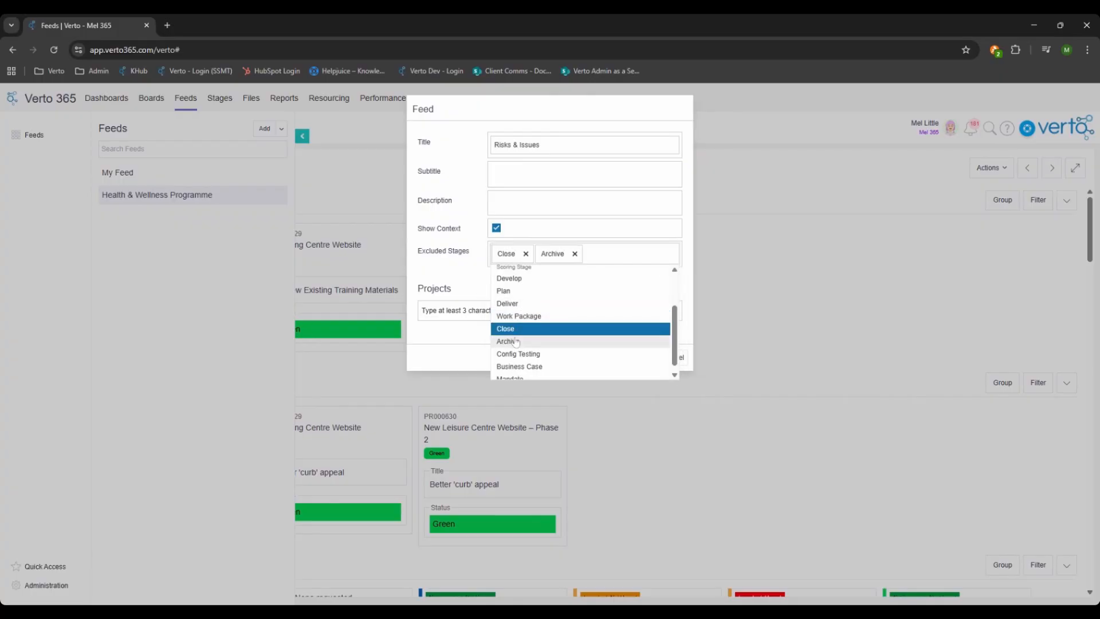
pyautogui.click(475, 348)
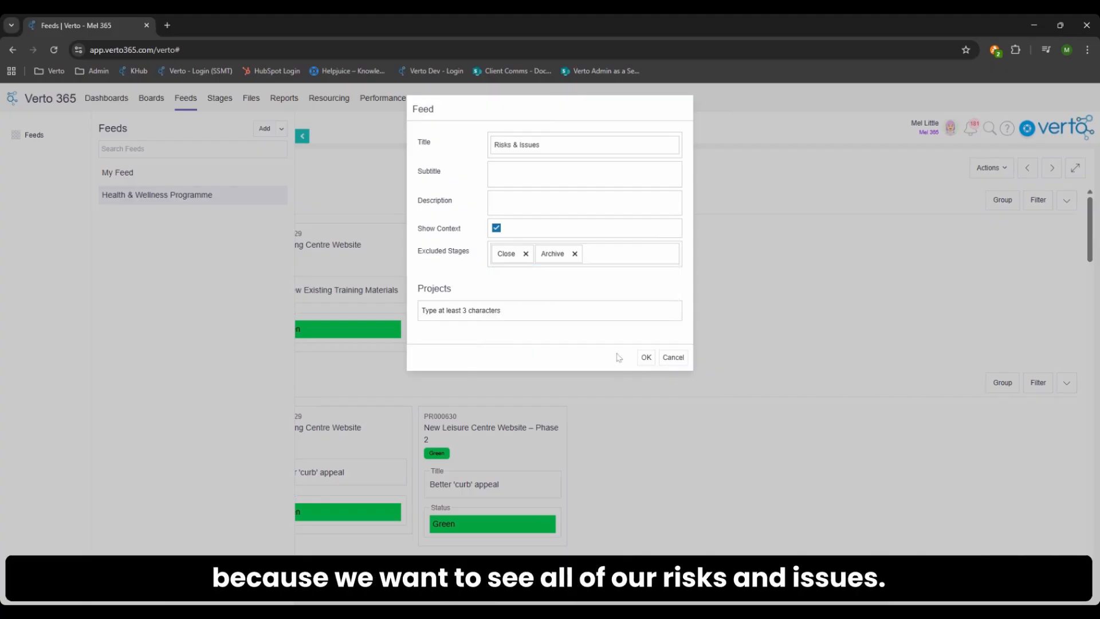
pyautogui.click(645, 357)
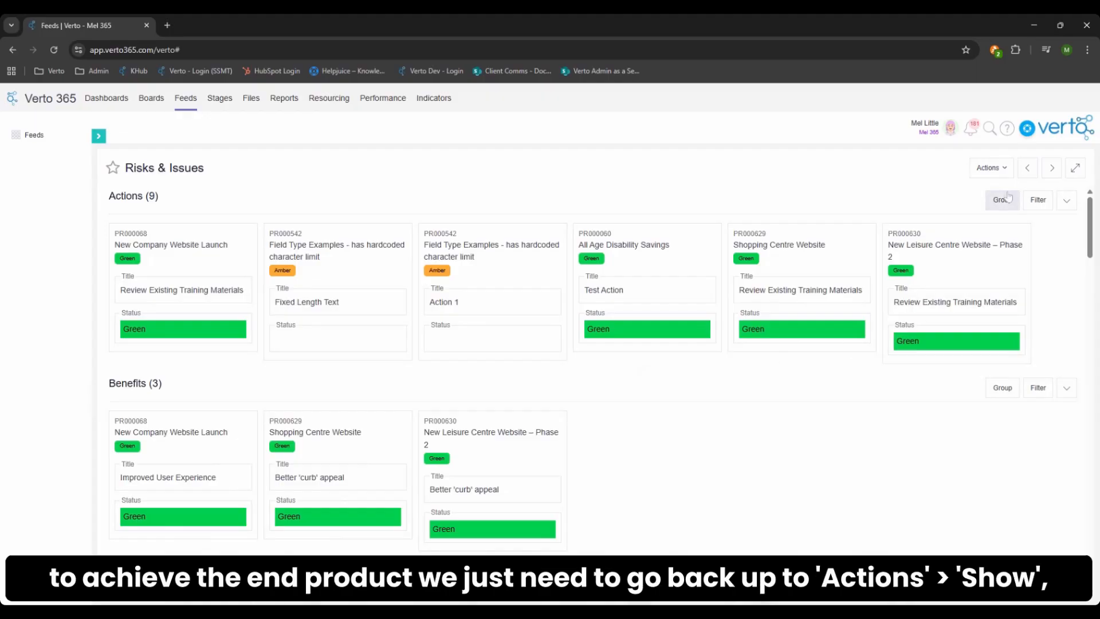
# - Limit the Risks & Issues feed to showing only the Issues and Risks sections
pyautogui.click(996, 170)
pyautogui.moveTo(1008, 225)
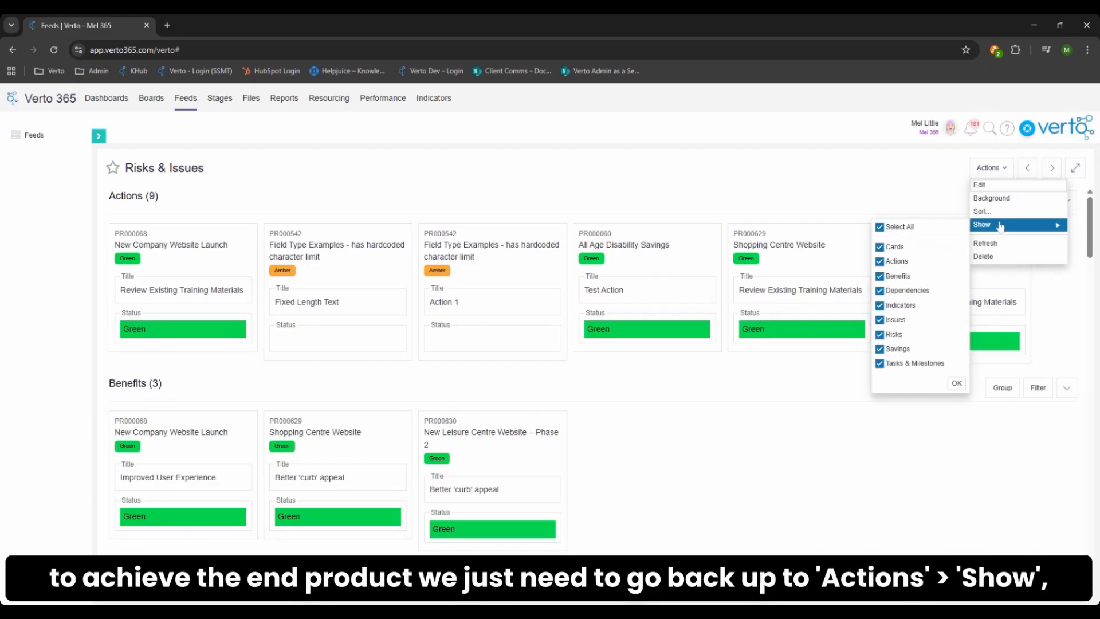
pyautogui.click(879, 228)
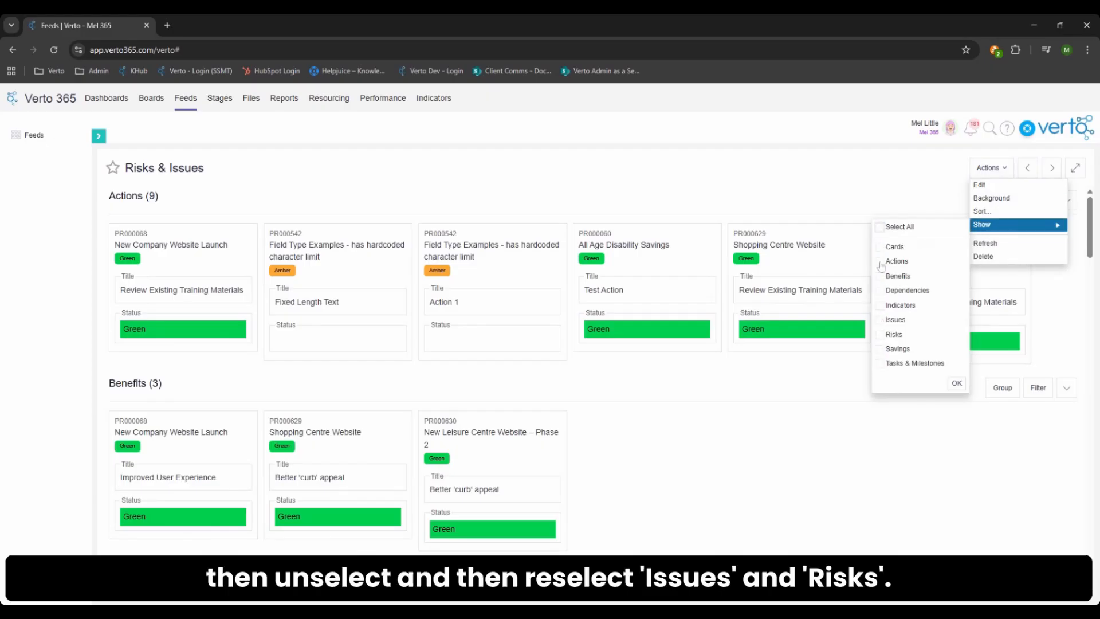
pyautogui.click(880, 319)
pyautogui.click(880, 335)
pyautogui.click(956, 383)
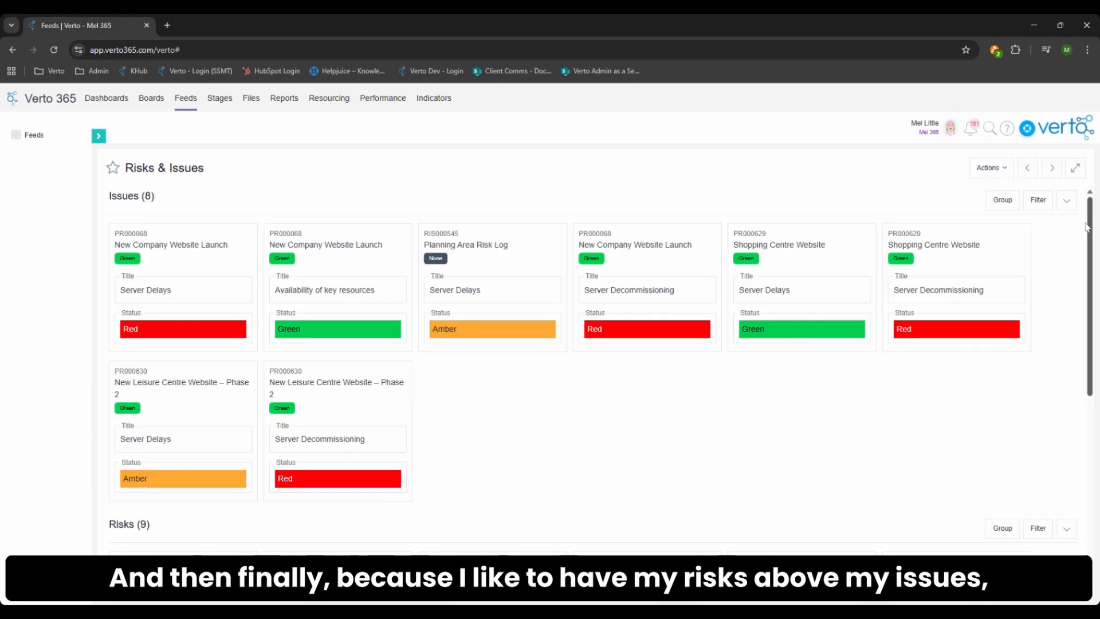
# - Try to reorder the feed's sections so that Risks comes first, followed by Issues, and apply the sort
pyautogui.click(990, 168)
pyautogui.moveTo(1012, 229)
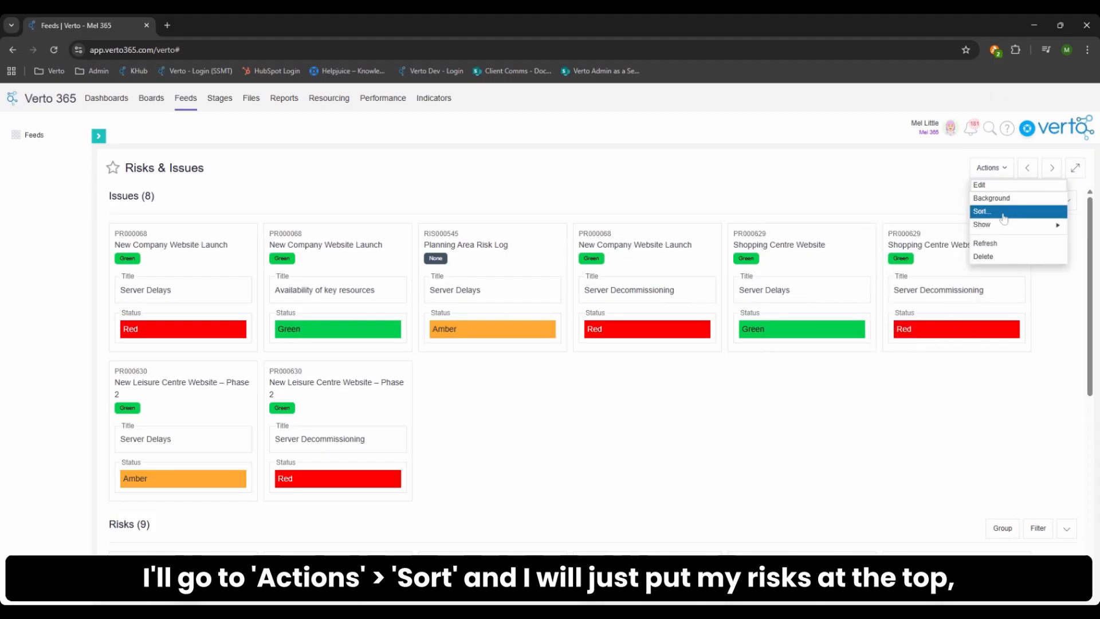
pyautogui.click(980, 211)
pyautogui.click(500, 179)
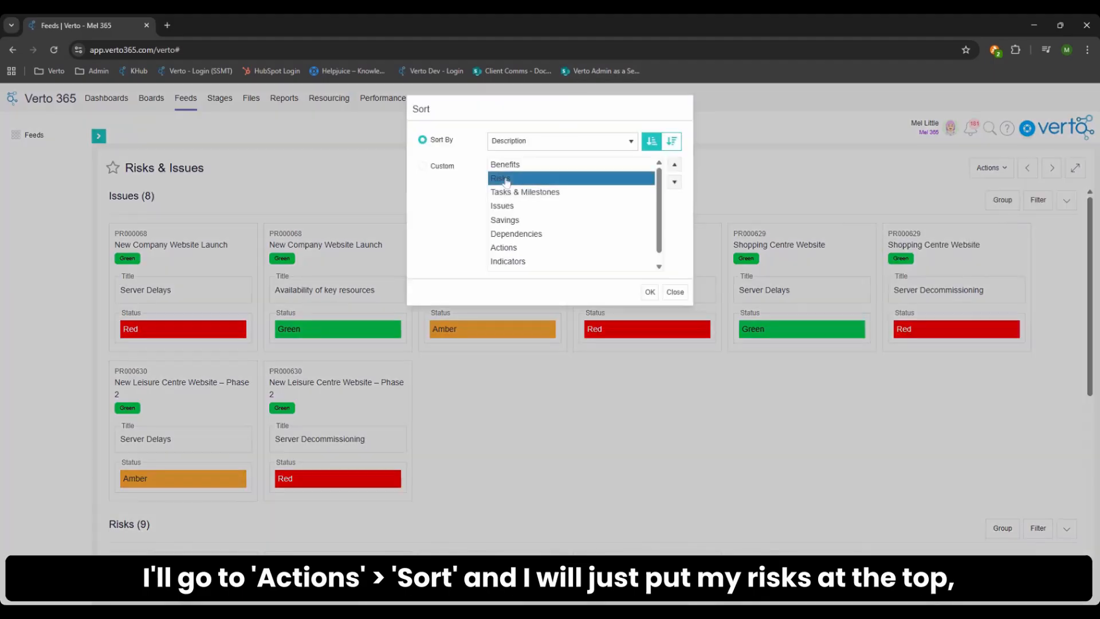
pyautogui.click(674, 165)
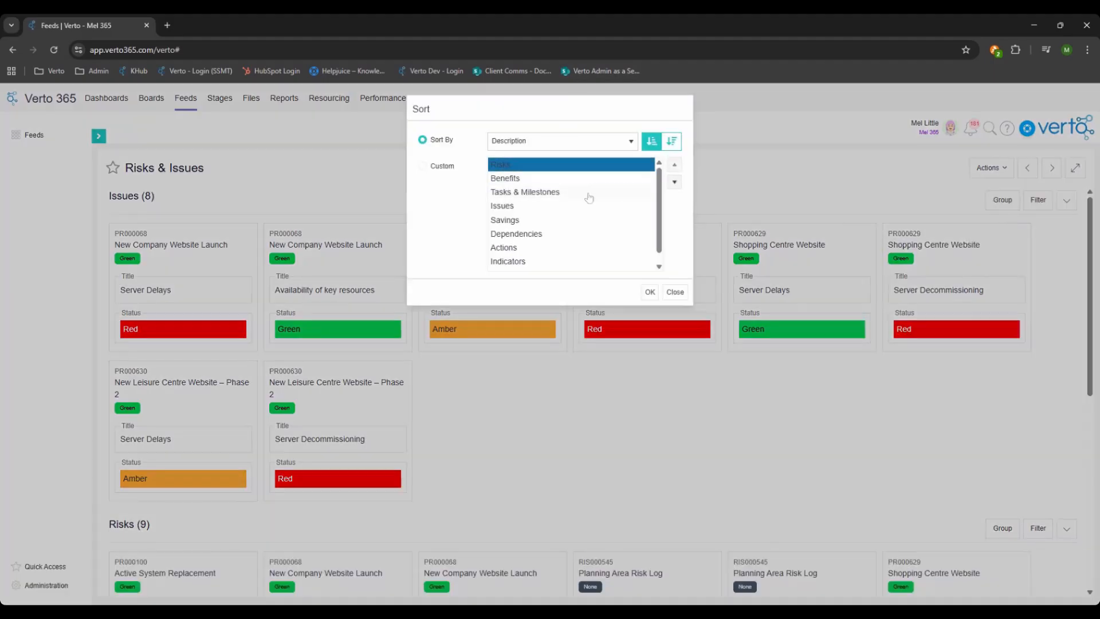
pyautogui.click(547, 206)
pyautogui.click(675, 165)
pyautogui.click(675, 166)
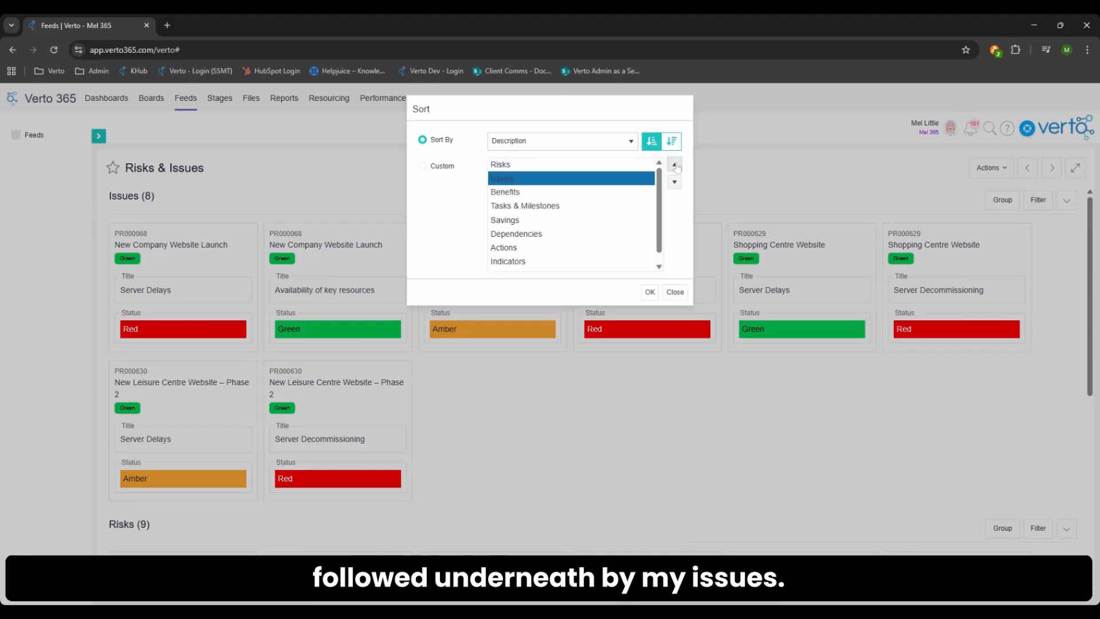
pyautogui.click(649, 292)
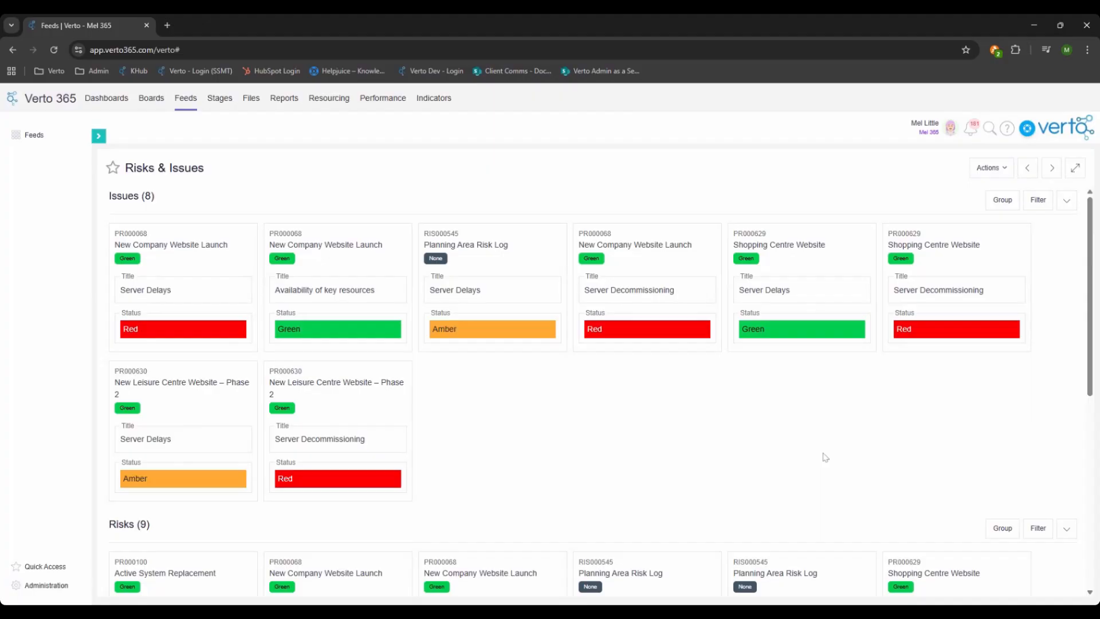
# - Check the list of available feeds, then collapse it again
pyautogui.click(99, 136)
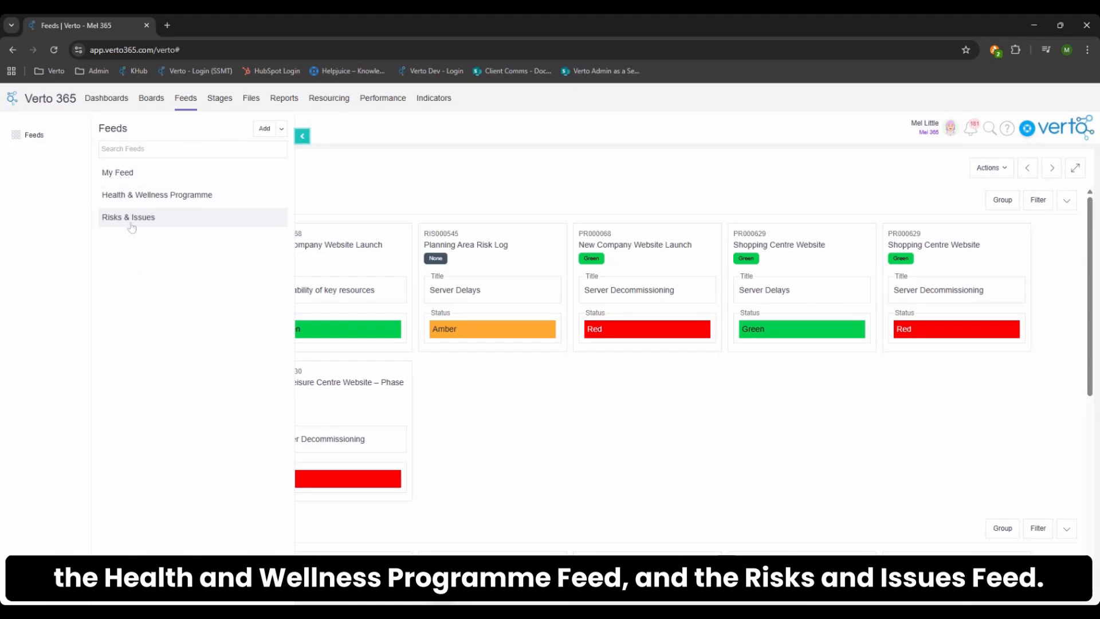
pyautogui.click(300, 141)
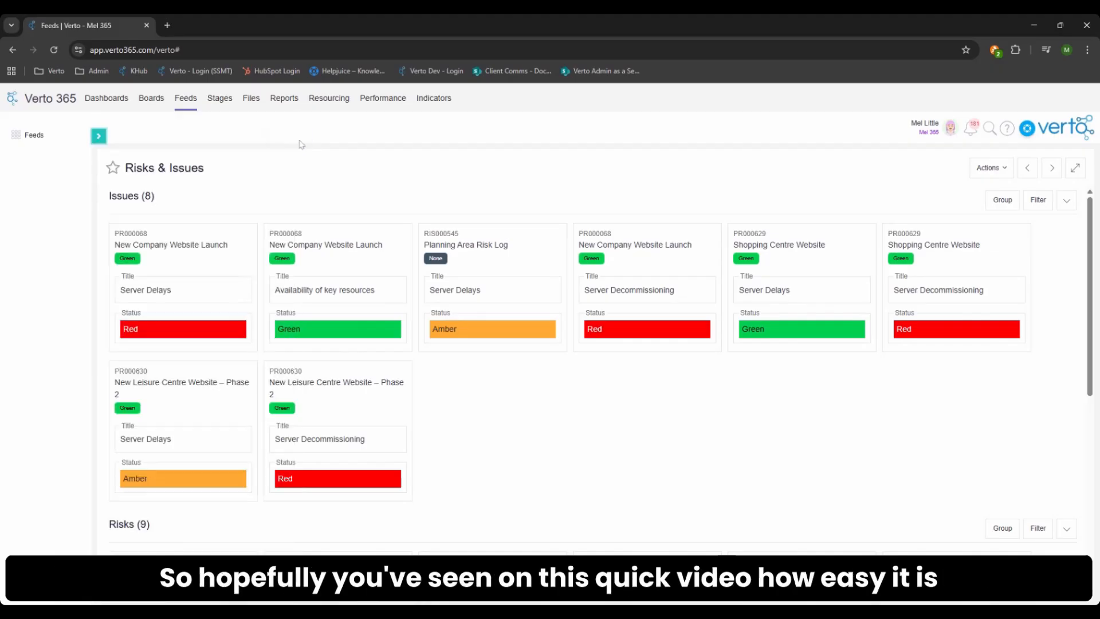